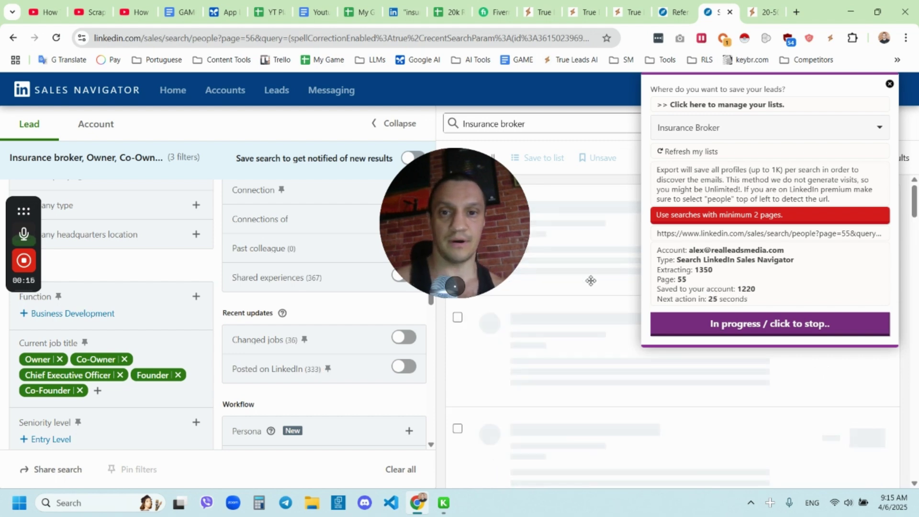
- Shift the True Leads AI export panel left while Sales Navigator pages keep extracting
left_click_drag(802, 95, 735, 109)
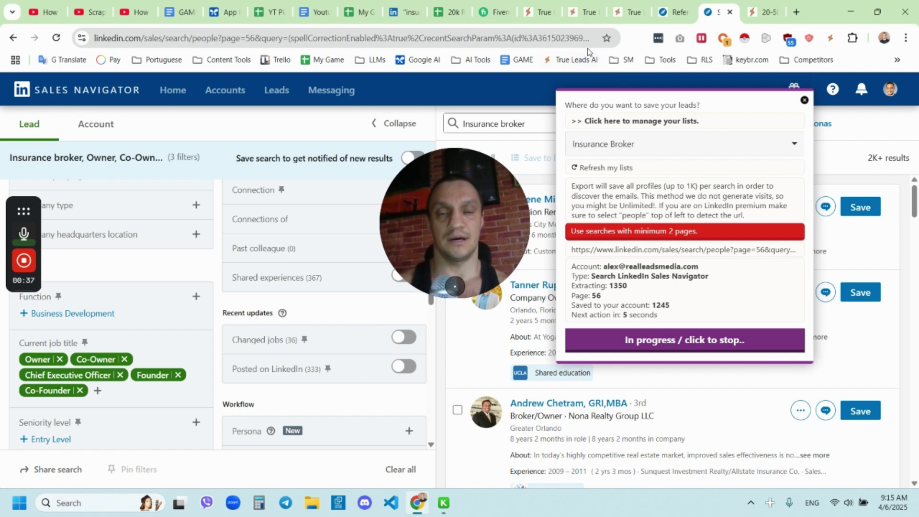
- Open the Sales Navigator Referrals page and select the two-free-months offer description
left_click(672, 4)
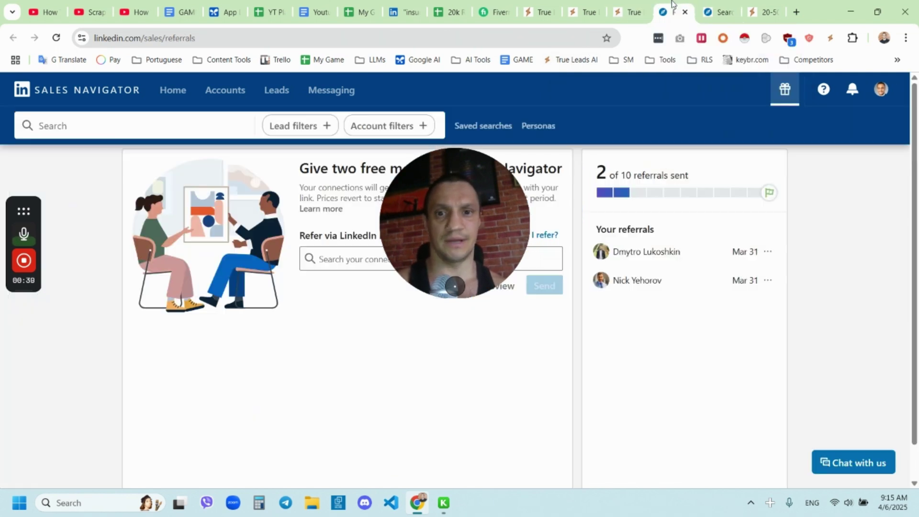
left_click_drag(405, 243, 524, 346)
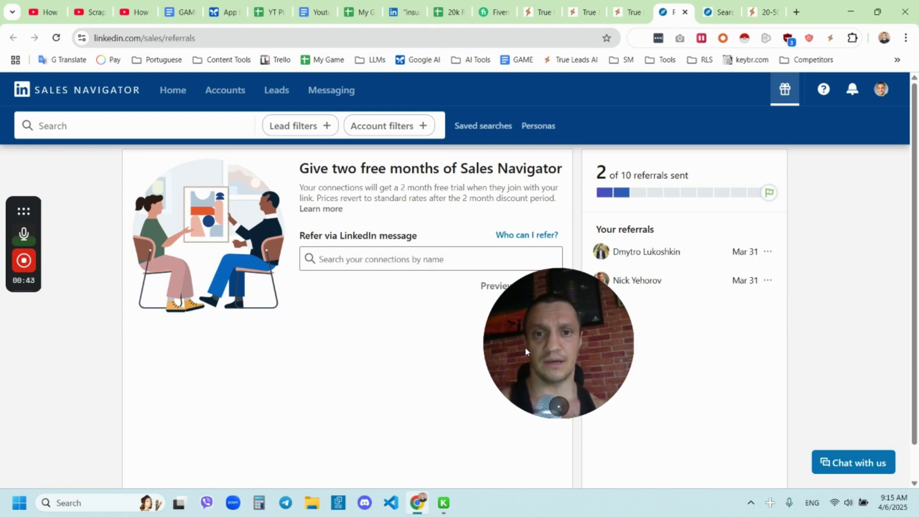
left_click_drag(541, 353, 512, 357)
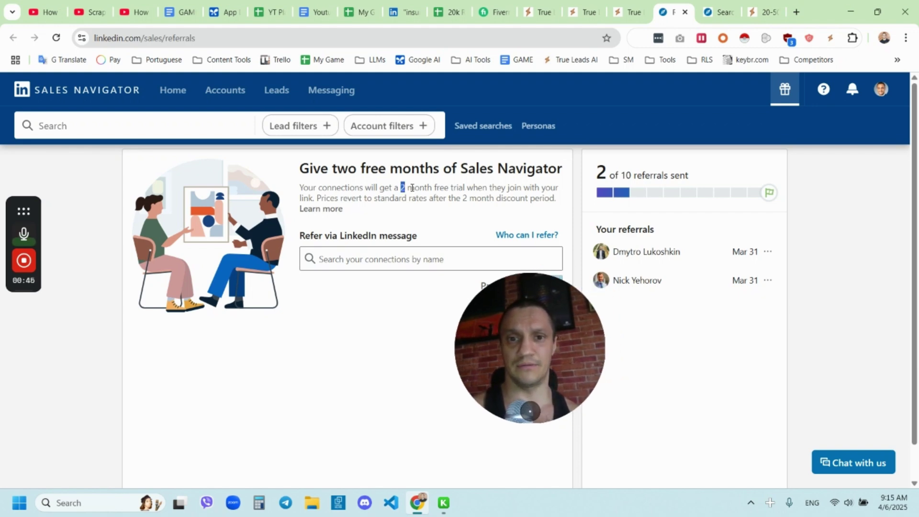
left_click_drag(412, 188, 452, 190)
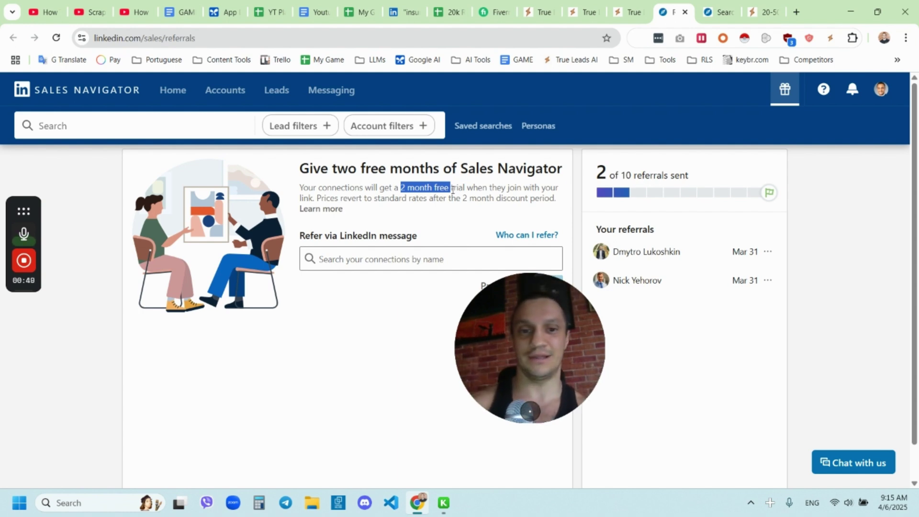
left_click(378, 194)
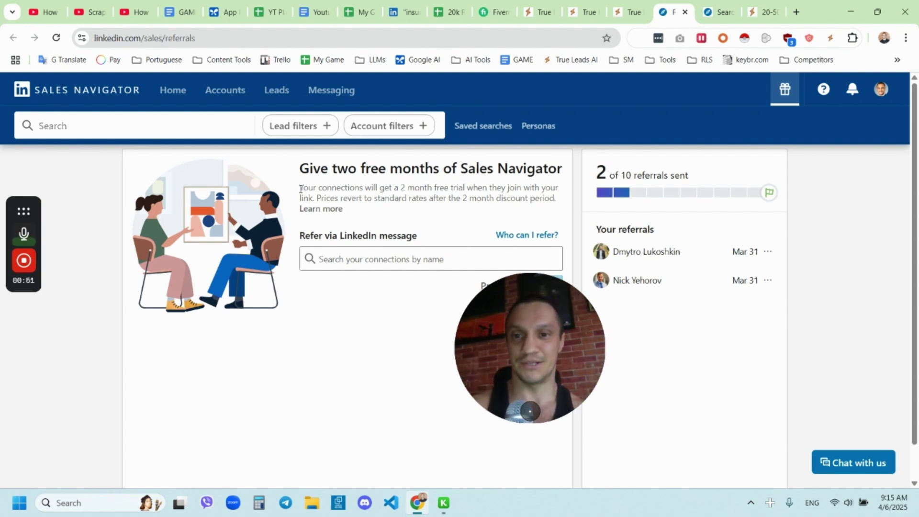
left_click_drag(300, 189, 566, 206)
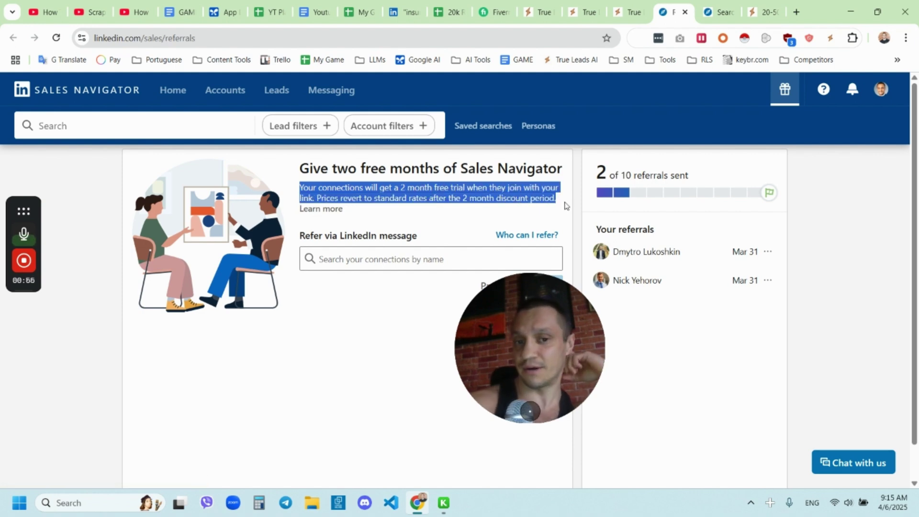
left_click(404, 207)
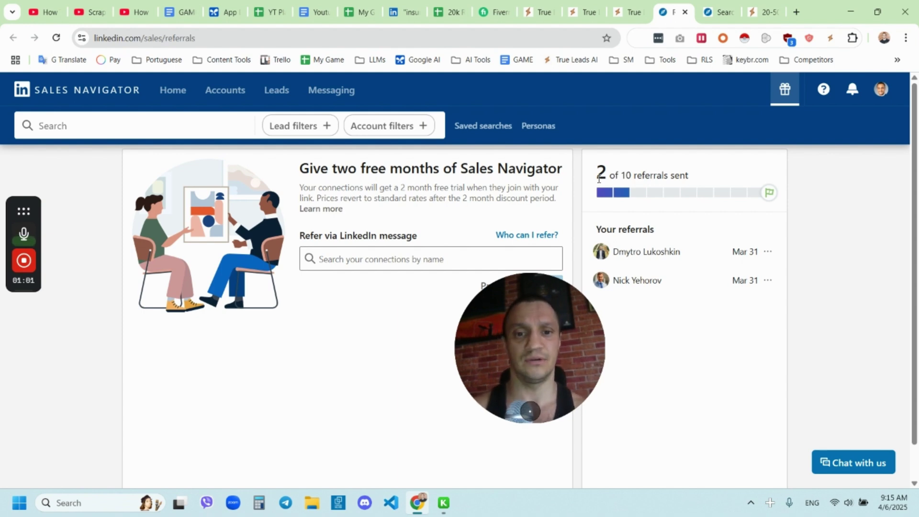
triple_click(426, 192)
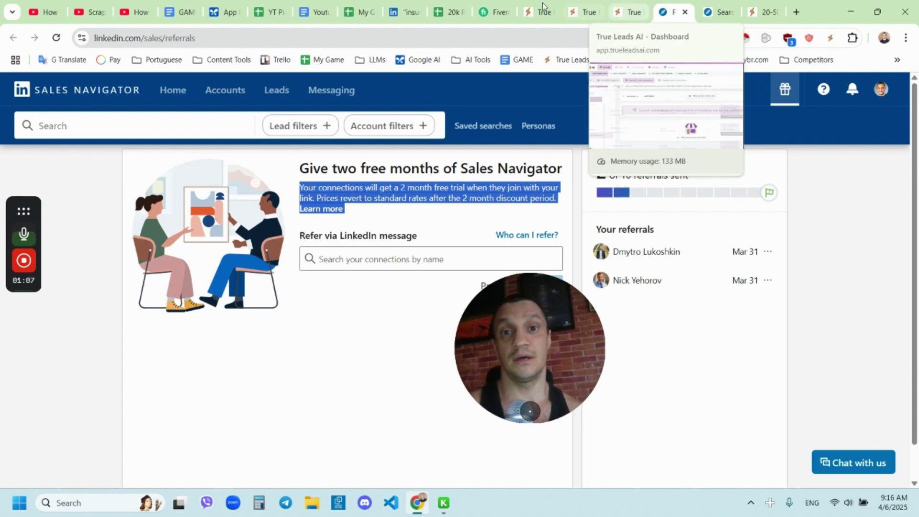
- Browse the Fiverr 'activate account sales navigator' gigs and highlight the 82 review count
left_click(496, 12)
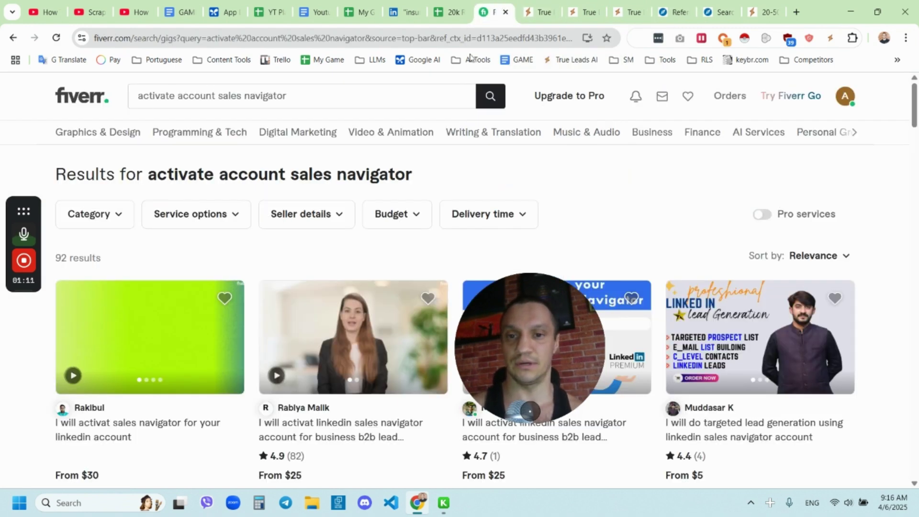
left_click(290, 97)
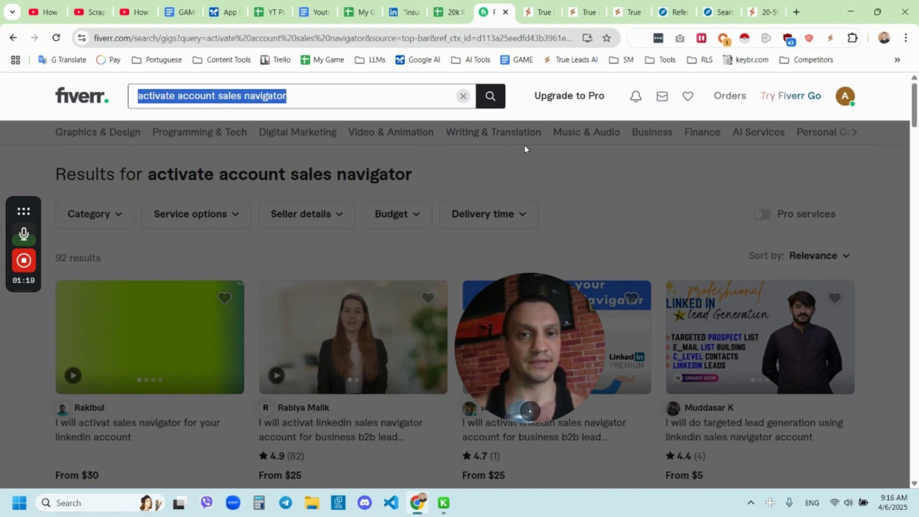
left_click(546, 158)
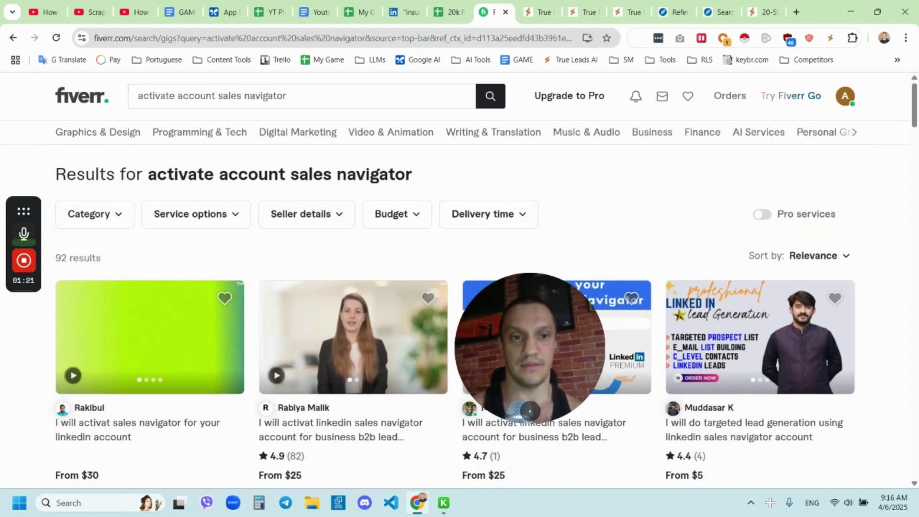
scroll(354, 326, "down", 2)
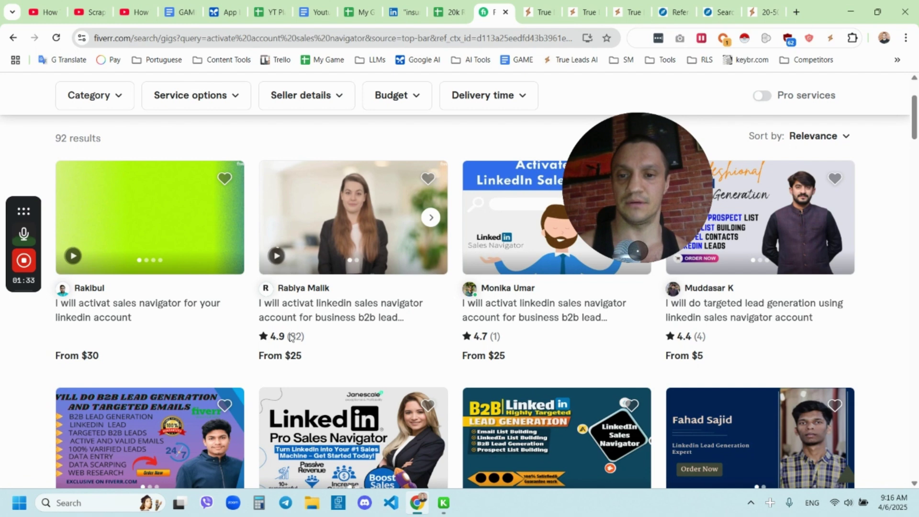
left_click_drag(291, 337, 303, 335)
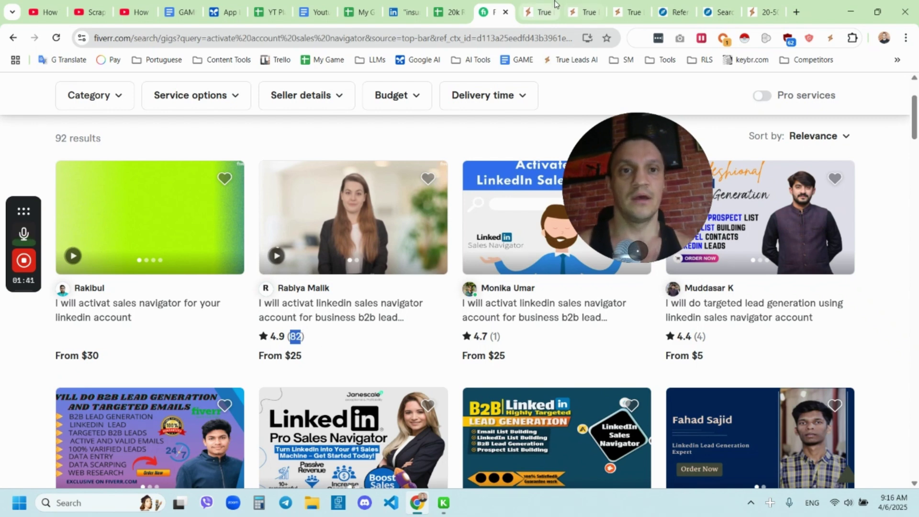
- Check the running Sales Navigator export, then reload the True Leads AI homepage
left_click(677, 6)
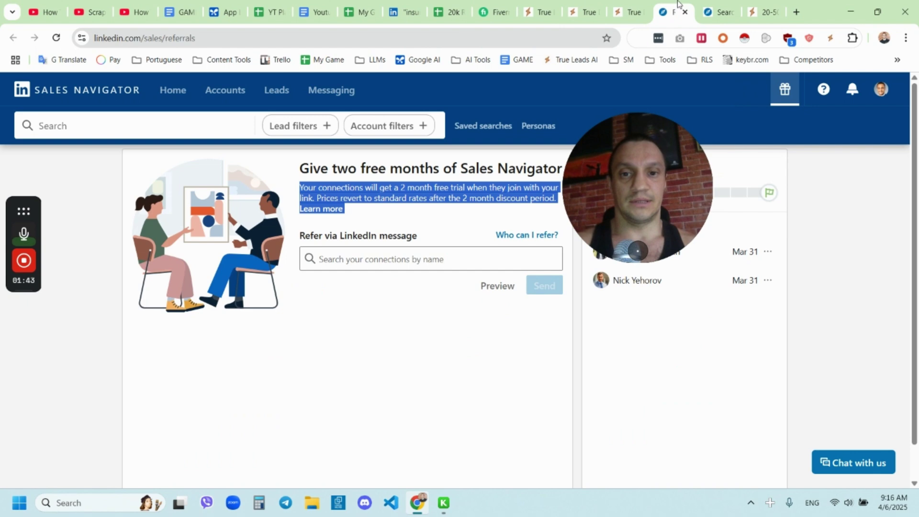
left_click(718, 12)
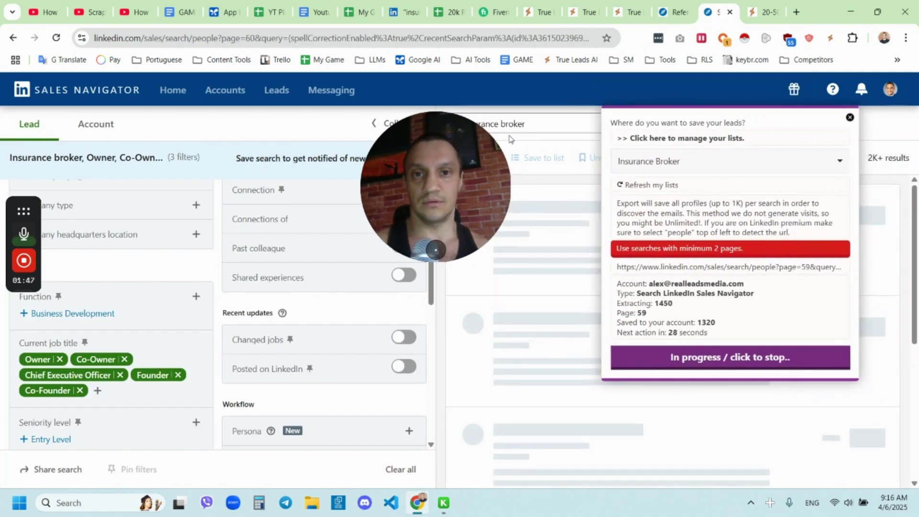
left_click(545, 12)
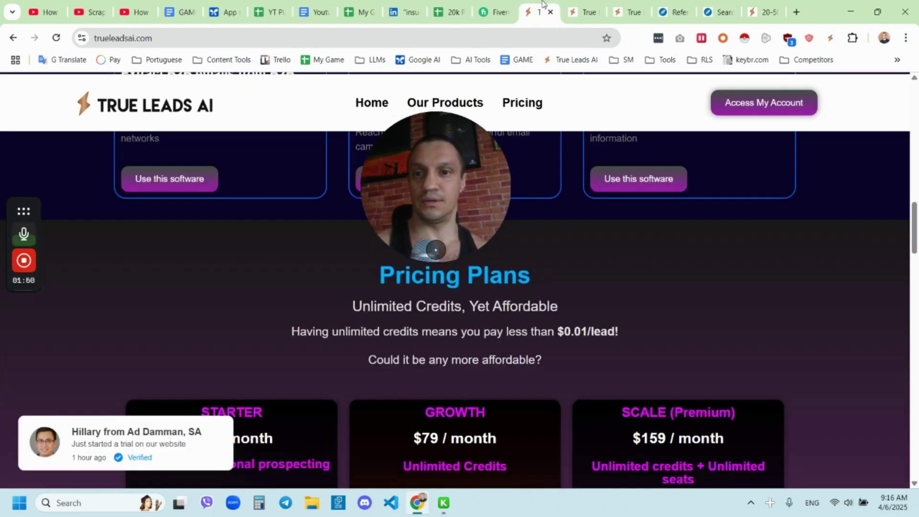
left_click(162, 42)
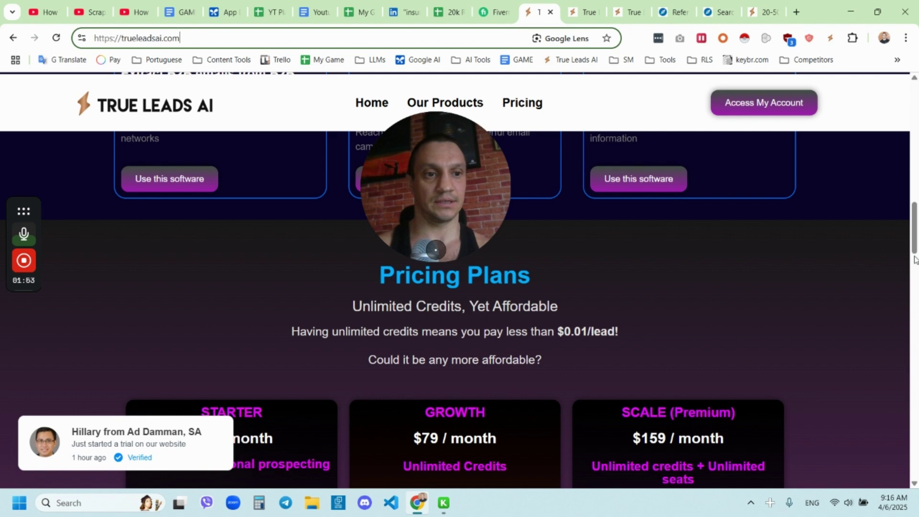
key("Return")
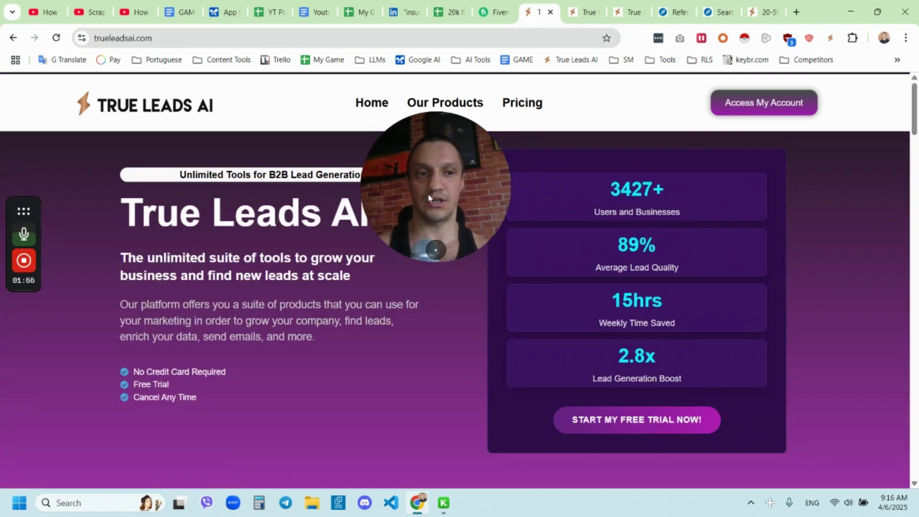
- Open the True Leads AI dashboard and check the Insurance Broker list at 1653 emails from 2195 contacts
left_click(624, 419)
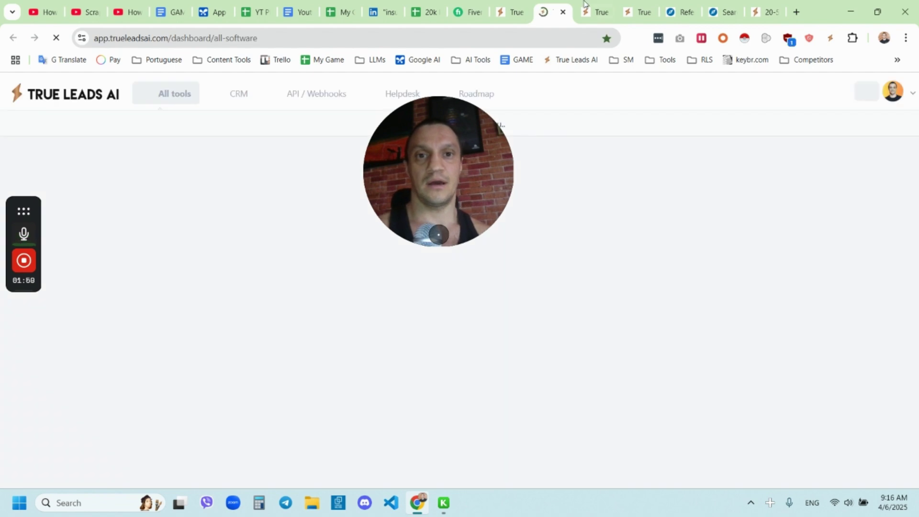
left_click(589, 4)
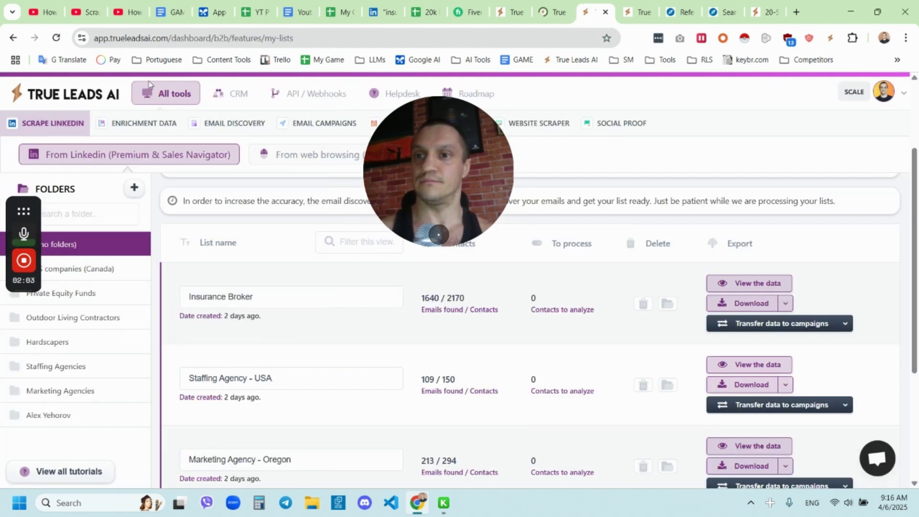
key("ctrl+shift+Tab")
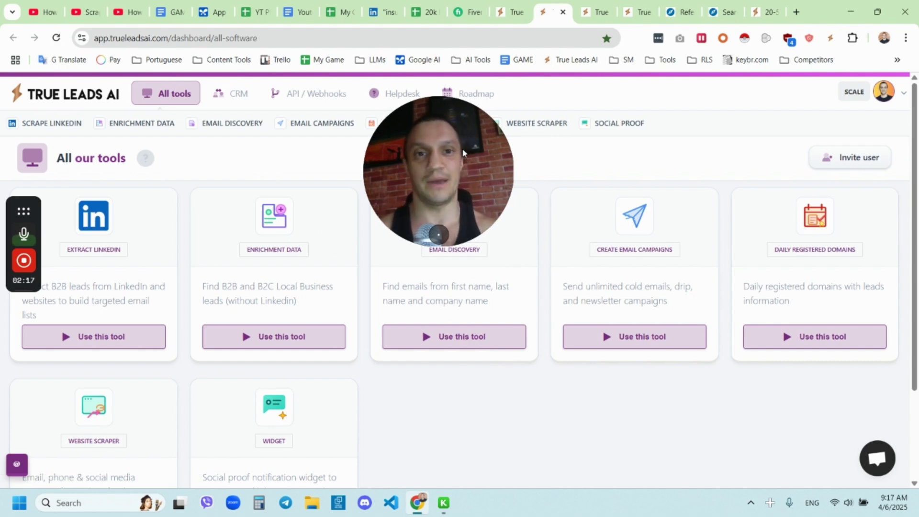
left_click(604, 4)
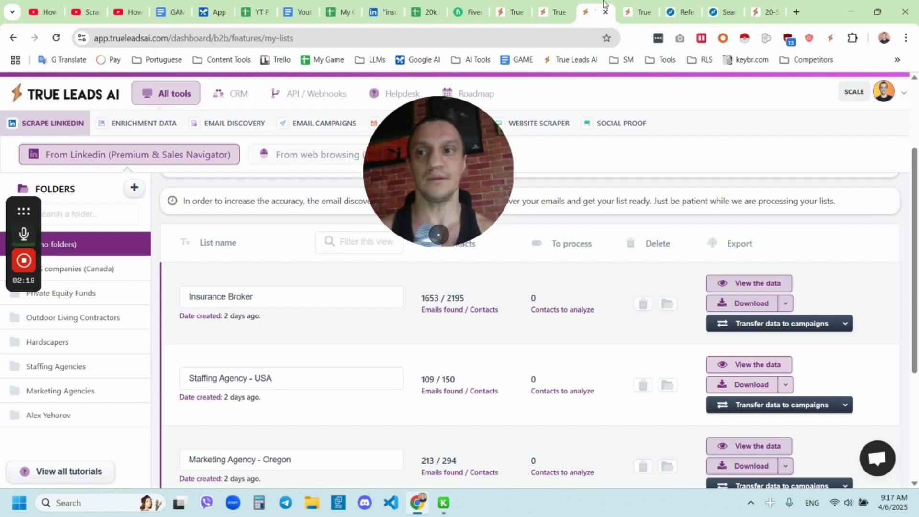
left_click_drag(428, 138, 535, 123)
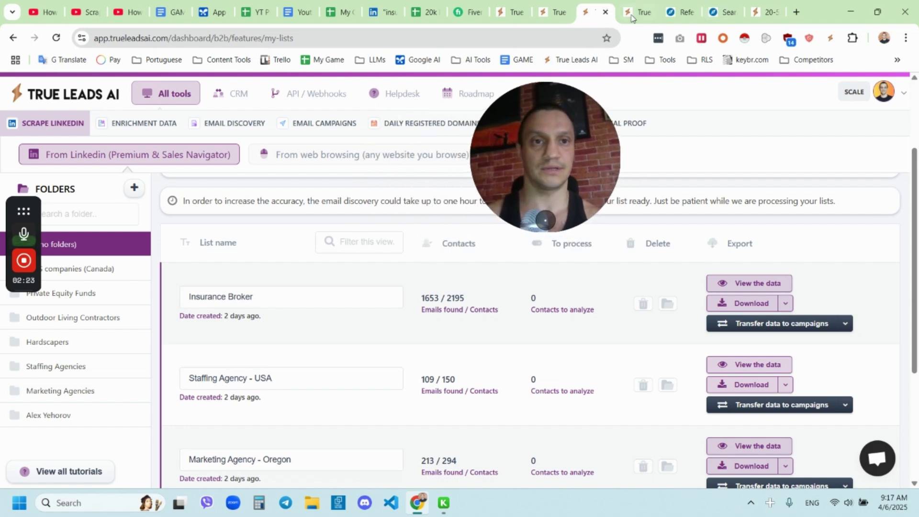
left_click(730, 6)
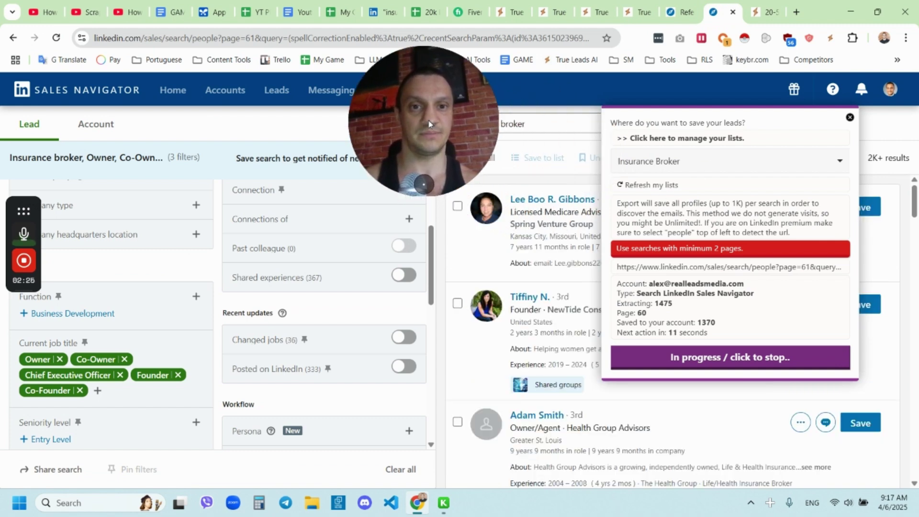
- Nudge the export panel left and look through the LinkedIn search, spreadsheet and Fiverr tabs
left_click_drag(708, 118, 683, 113)
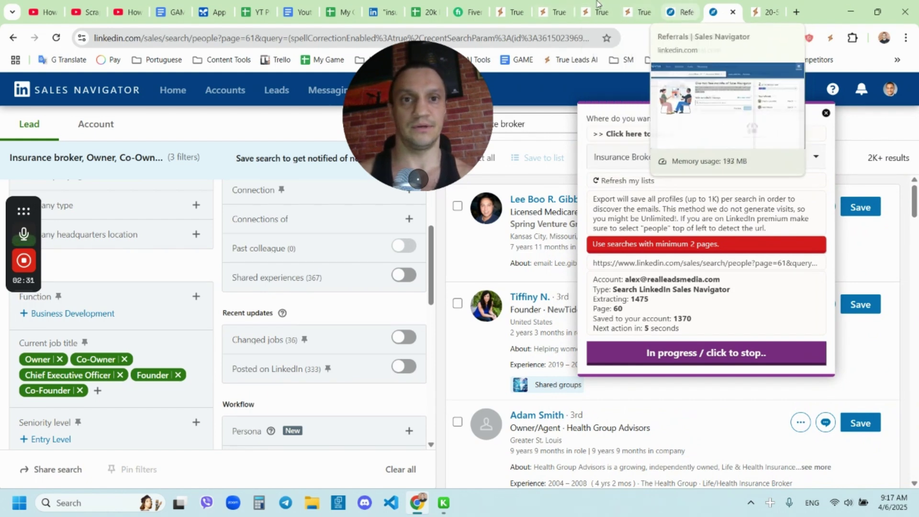
left_click(389, 3)
left_click(348, 3)
left_click(435, 4)
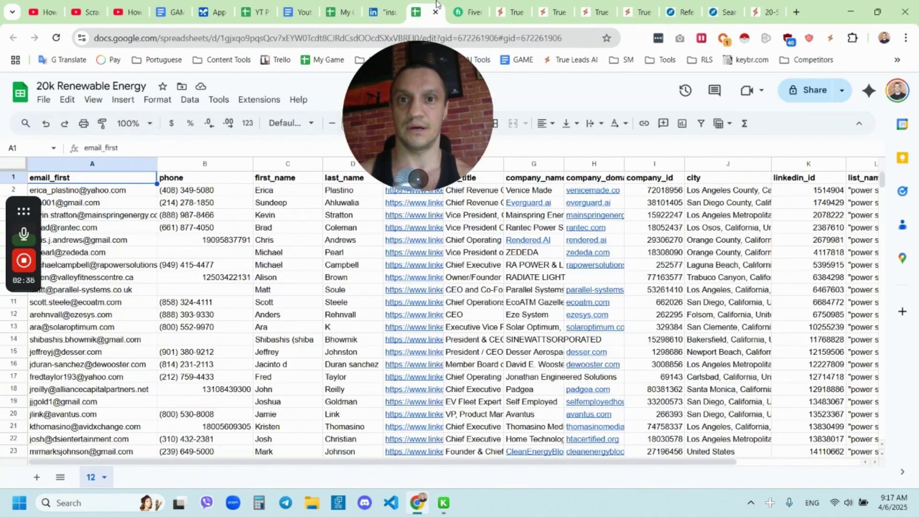
left_click(463, 5)
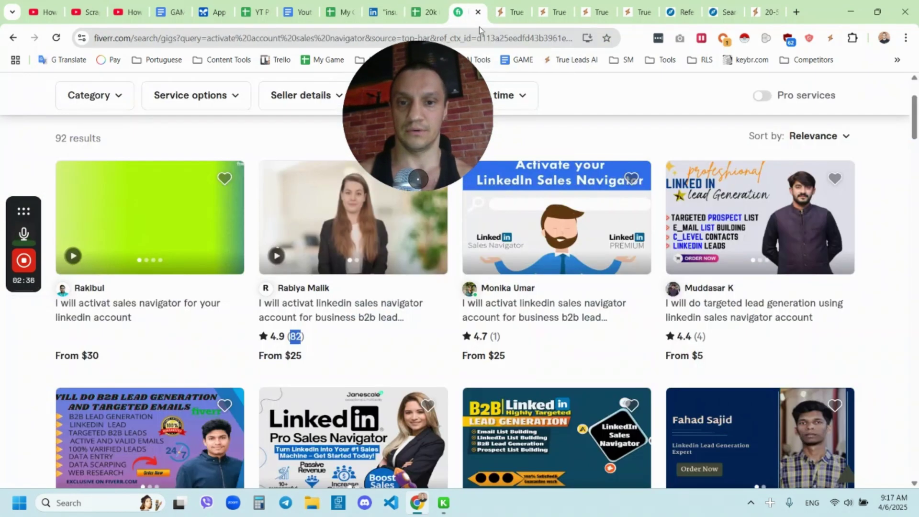
- Download the Insurance Broker list (1696 emails, 2245 contacts) from My Lists as CSV
left_click(557, 4)
left_click(594, 10)
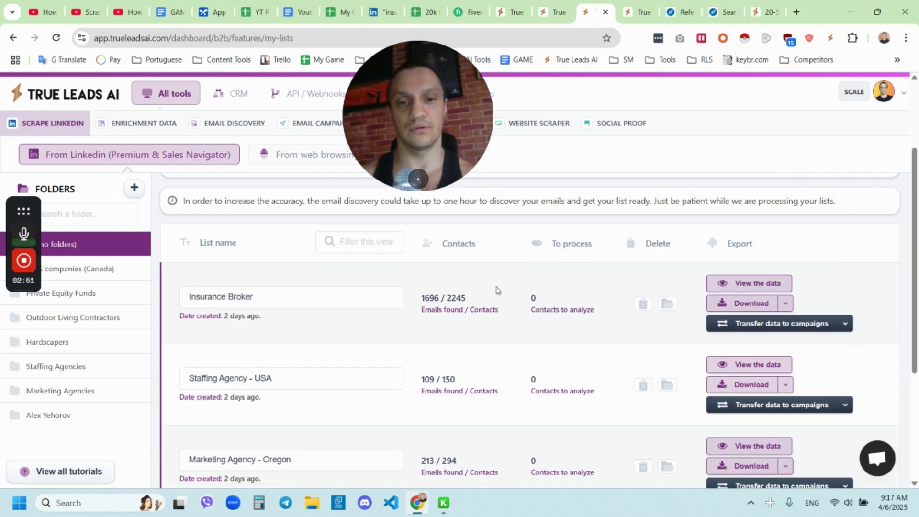
left_click(784, 304)
left_click(787, 331)
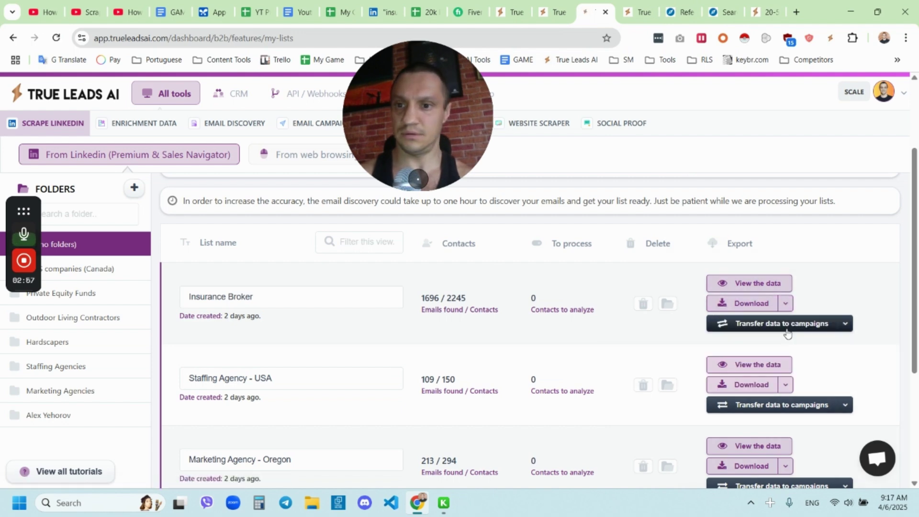
- Open the downloaded insurance-broker leads CSV from the desktop in Excel
left_click(849, 13)
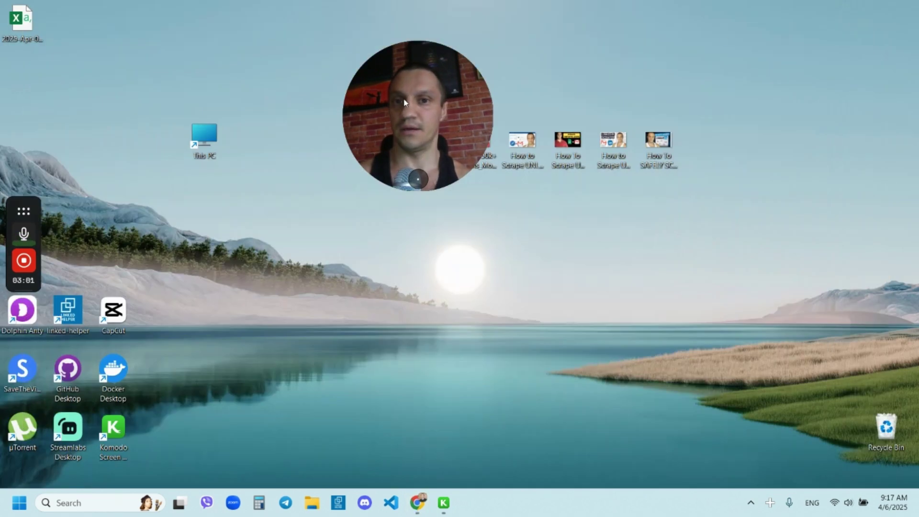
left_click_drag(35, 40, 370, 273)
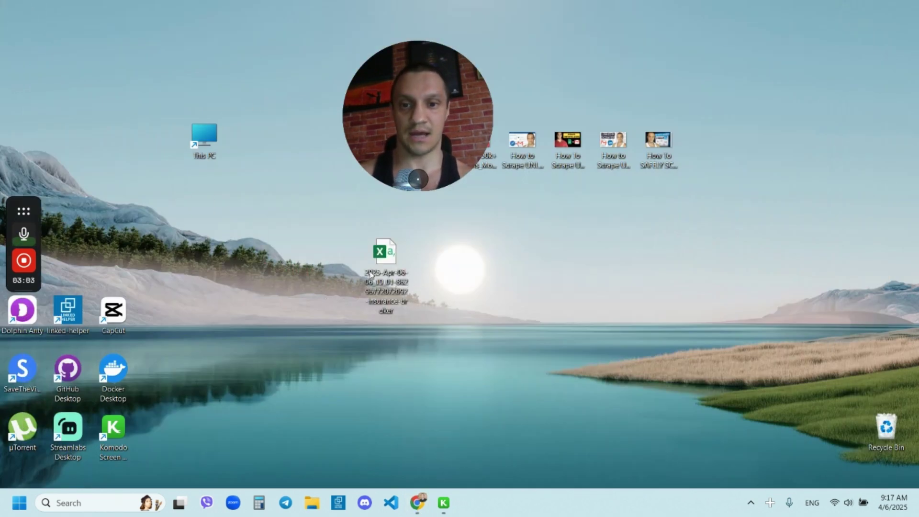
double_click(396, 281)
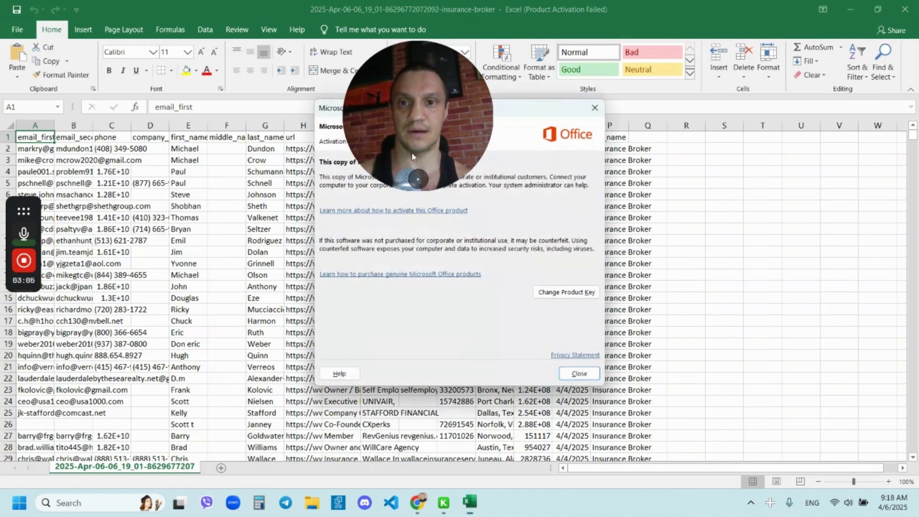
left_click(580, 374)
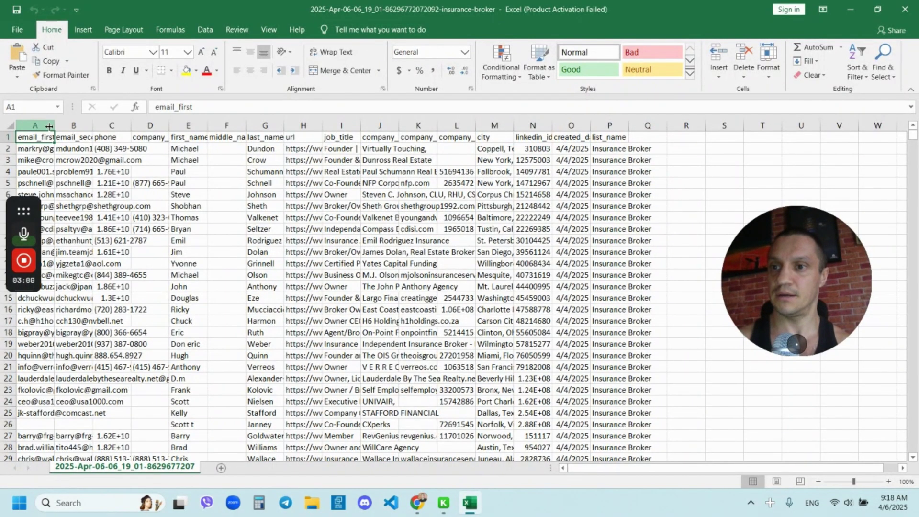
- Bold the header row A1:P1 and widen column A to show full emails
left_click(59, 152)
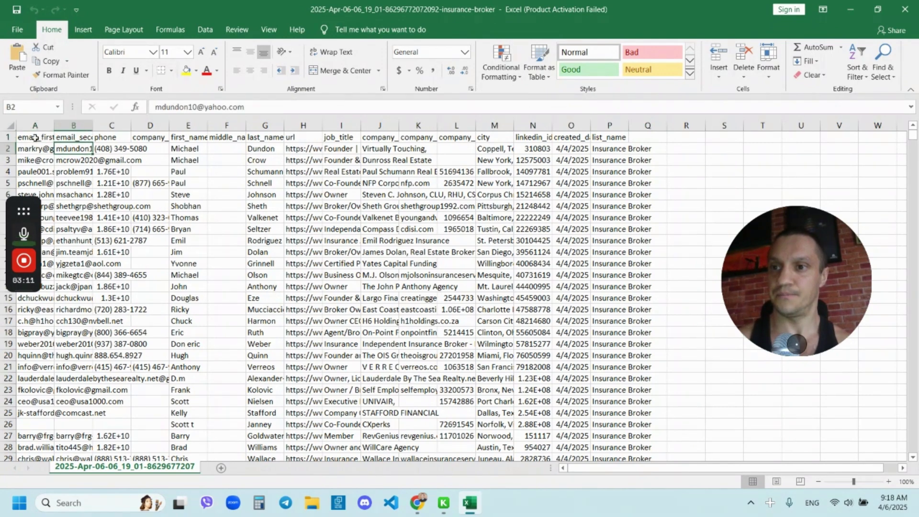
left_click_drag(34, 137, 609, 139)
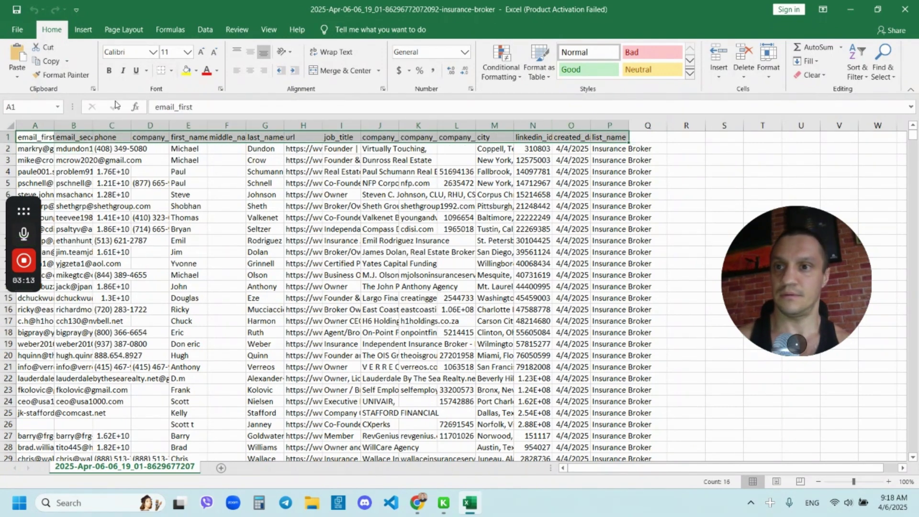
left_click(109, 71)
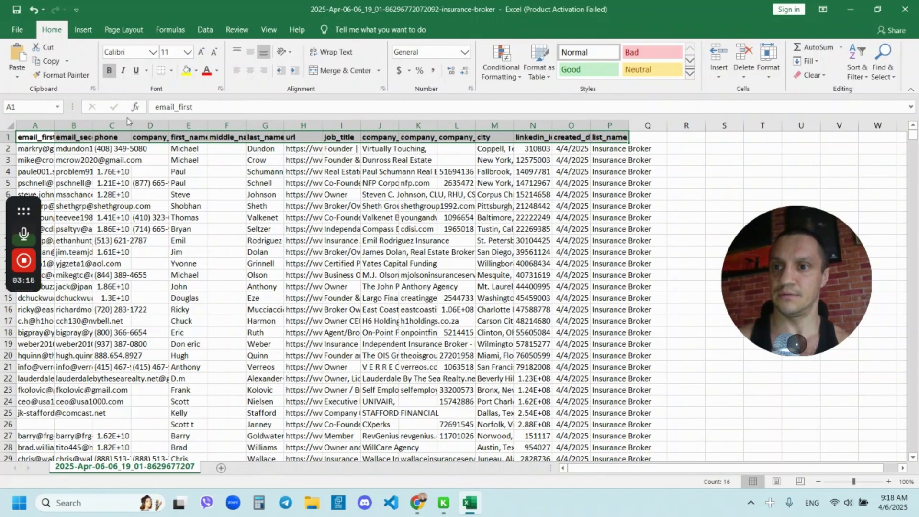
left_click_drag(55, 122, 277, 129)
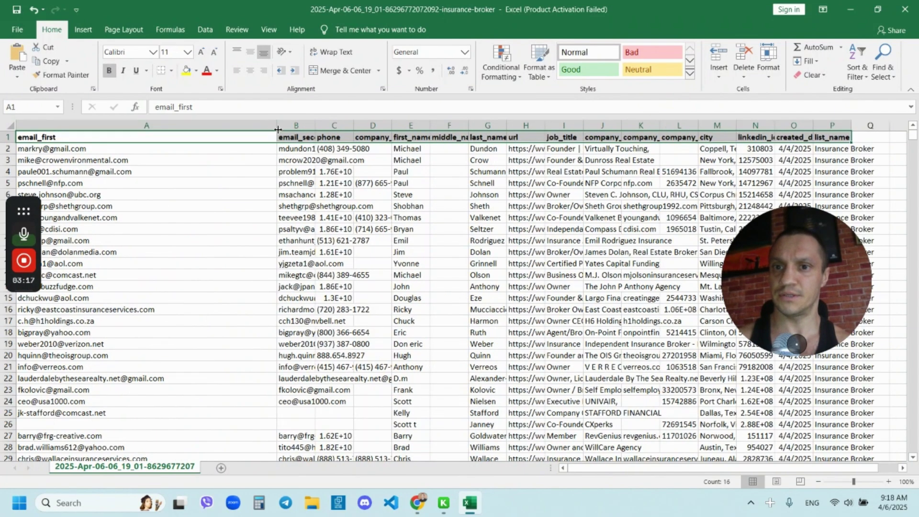
left_click_drag(210, 129, 378, 126)
- Delete the email_second, company_phone and middle_name columns, widening the phone and first_name columns
left_click(277, 127)
right_click(278, 128)
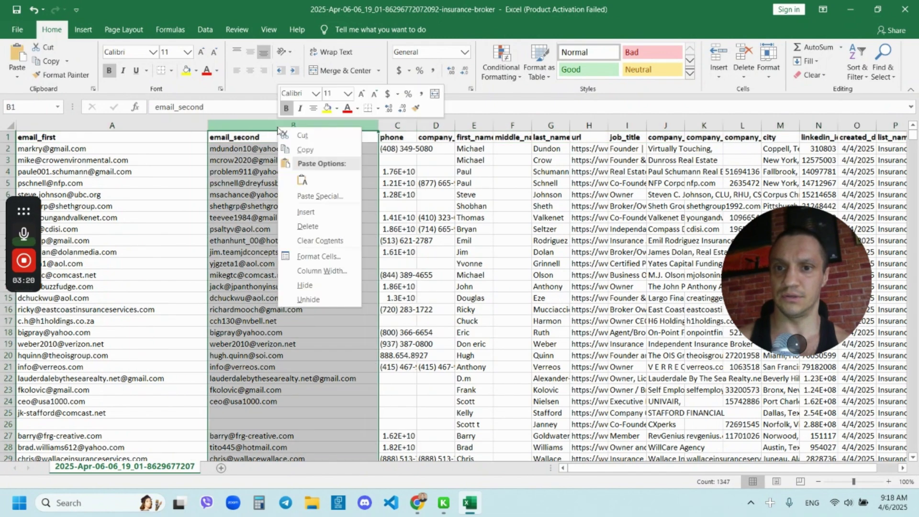
left_click(308, 225)
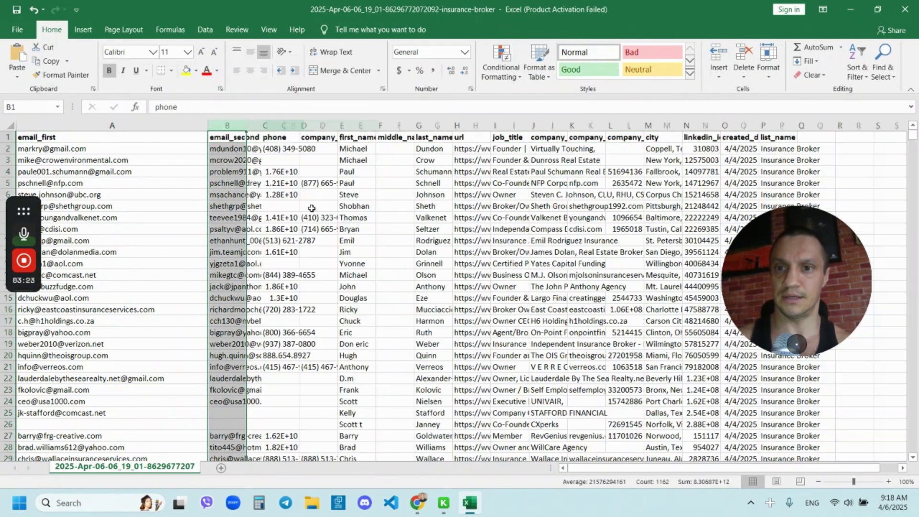
left_click_drag(245, 132, 366, 127)
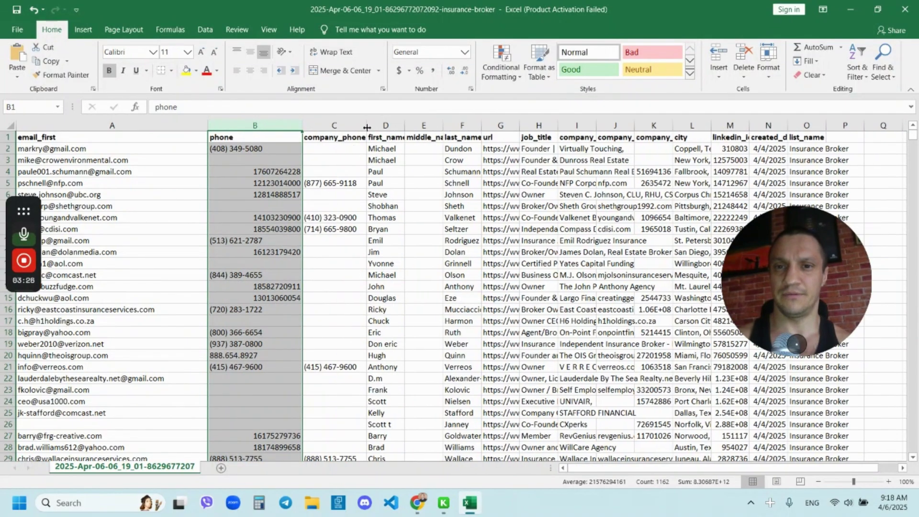
left_click(332, 125)
right_click(332, 126)
left_click(367, 225)
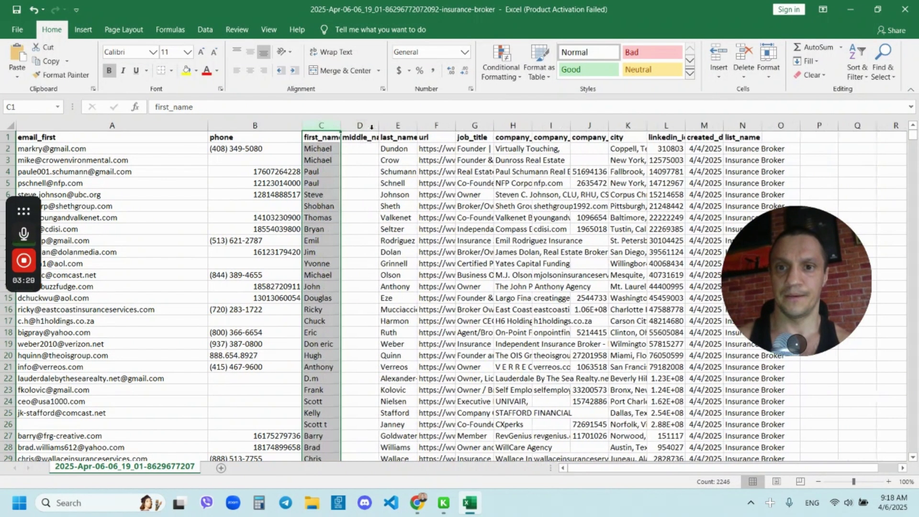
left_click_drag(340, 126, 374, 125)
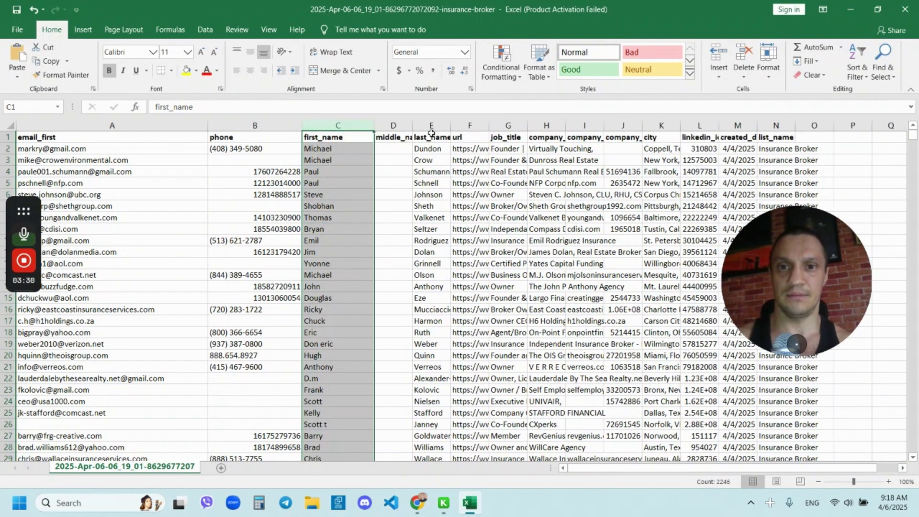
left_click(399, 126)
right_click(399, 126)
left_click(440, 226)
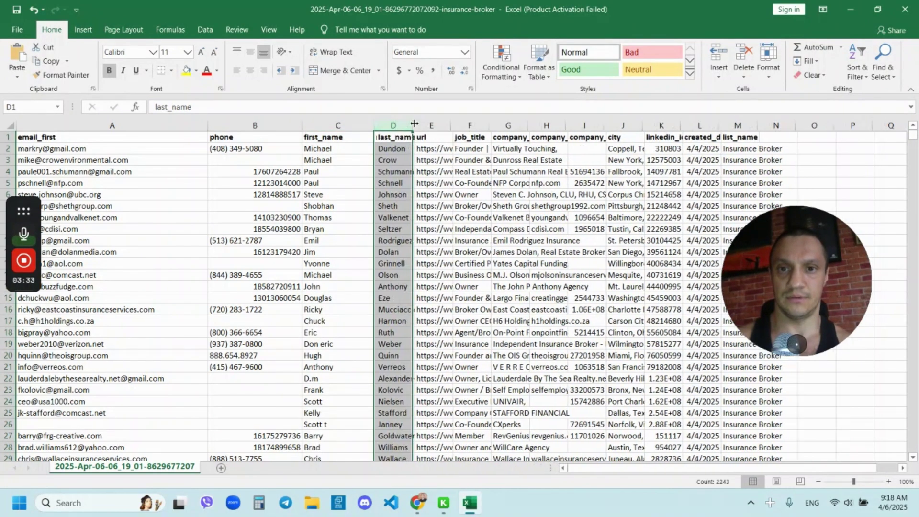
- Widen the last_name, url and company_domain columns, scroll the lead rows, and close the workbook
left_click_drag(464, 123, 464, 125)
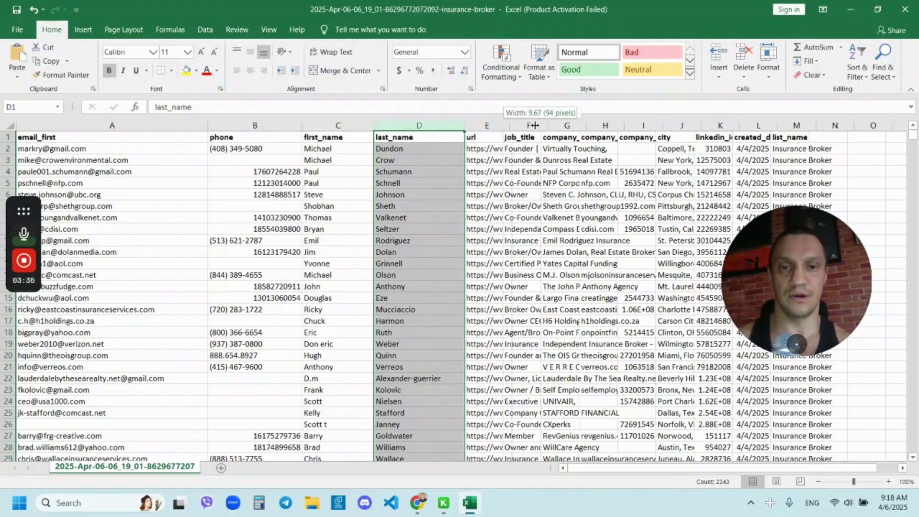
left_click_drag(534, 125, 601, 125)
left_click_drag(550, 159, 550, 205)
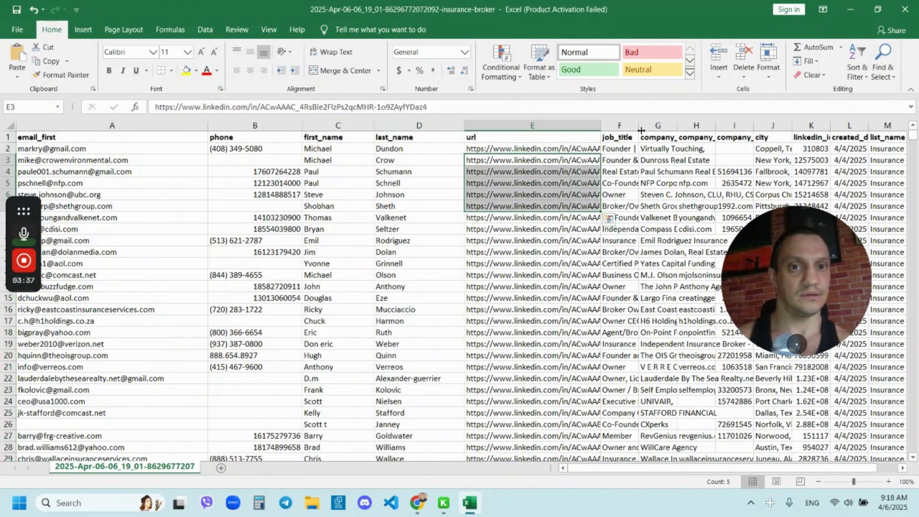
left_click_drag(715, 127, 824, 122)
left_click_drag(761, 129, 744, 125)
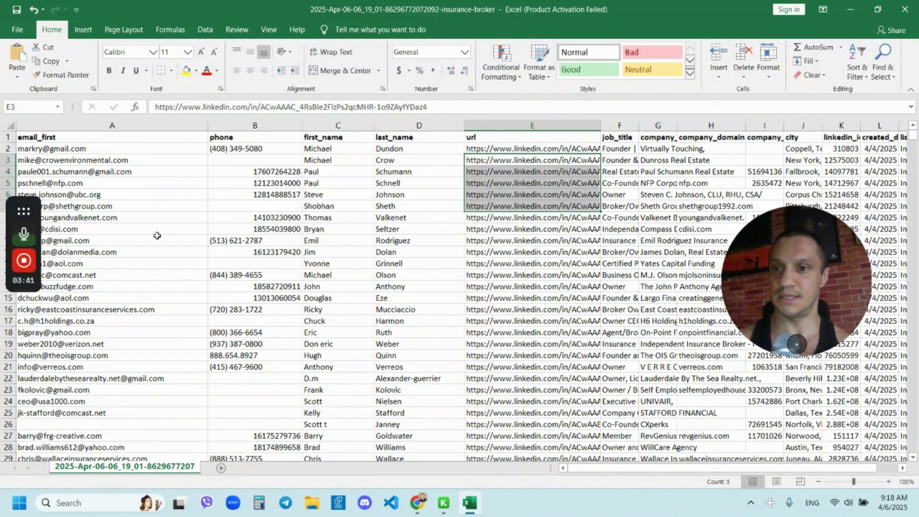
left_click_drag(913, 141, 915, 193)
left_click_drag(40, 223, 3, 273)
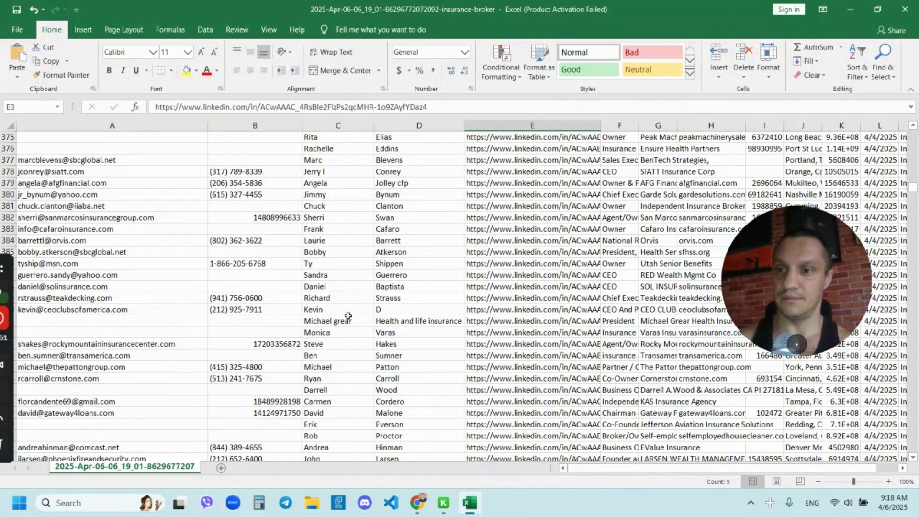
scroll(347, 316, "down", 12)
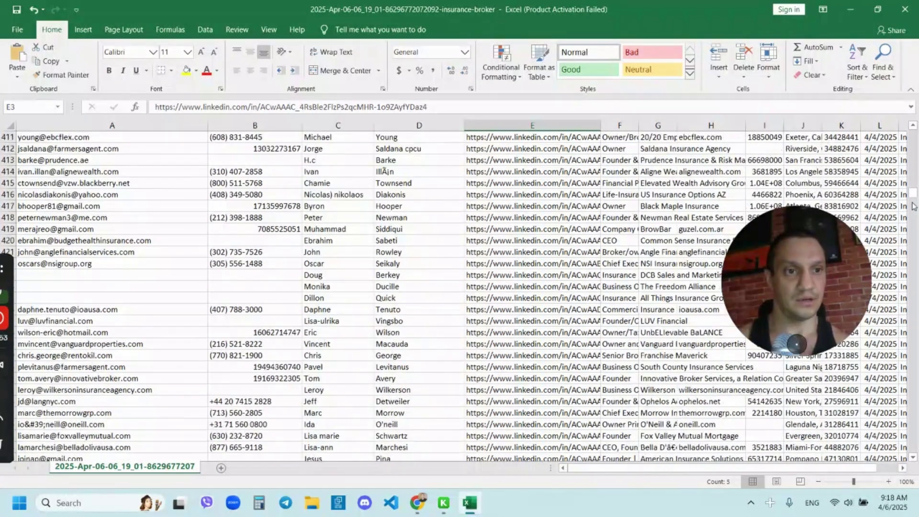
left_click_drag(914, 206, 911, 471)
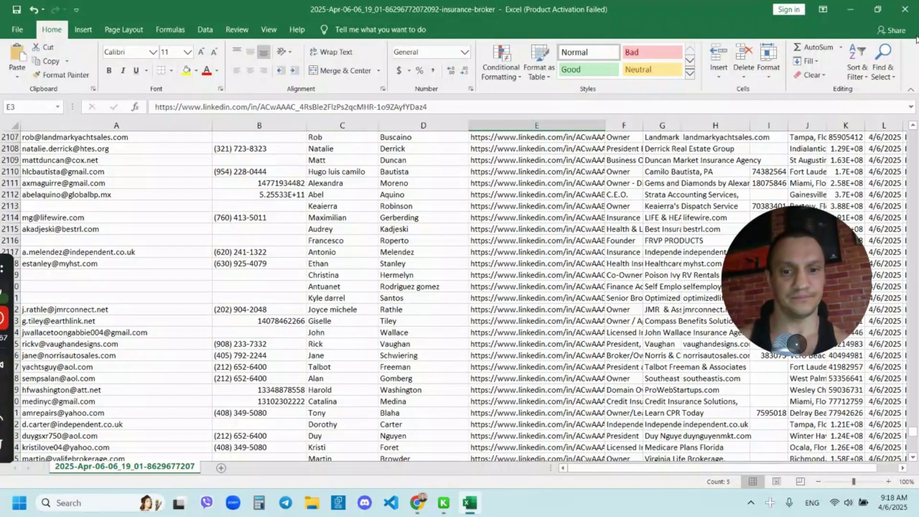
left_click(904, 9)
- Discard the Excel changes and scroll through the 20k Renewable Energy Google Sheet rows
left_click(459, 267)
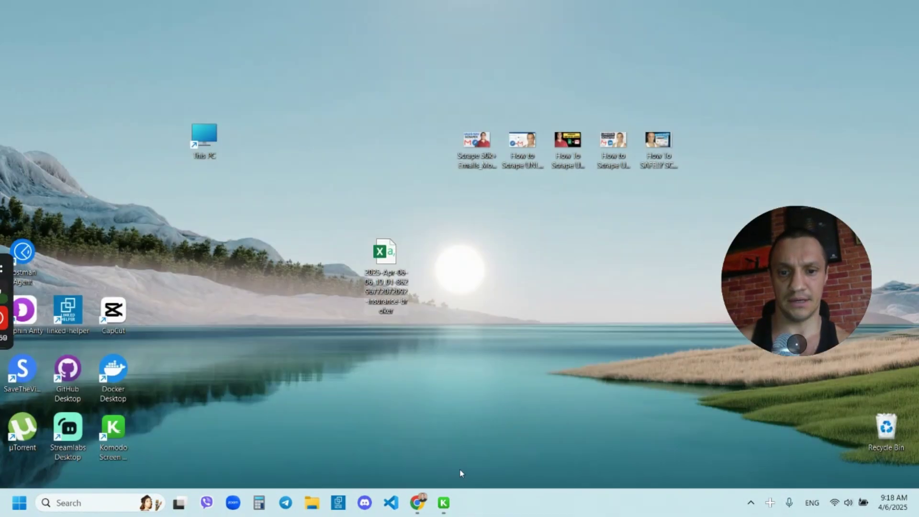
left_click(417, 502)
left_click(440, 5)
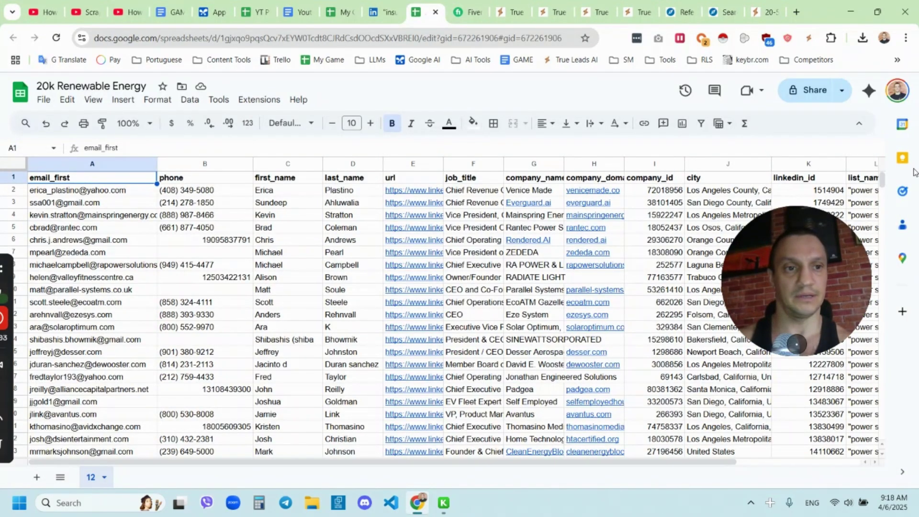
left_click_drag(882, 180, 580, 77)
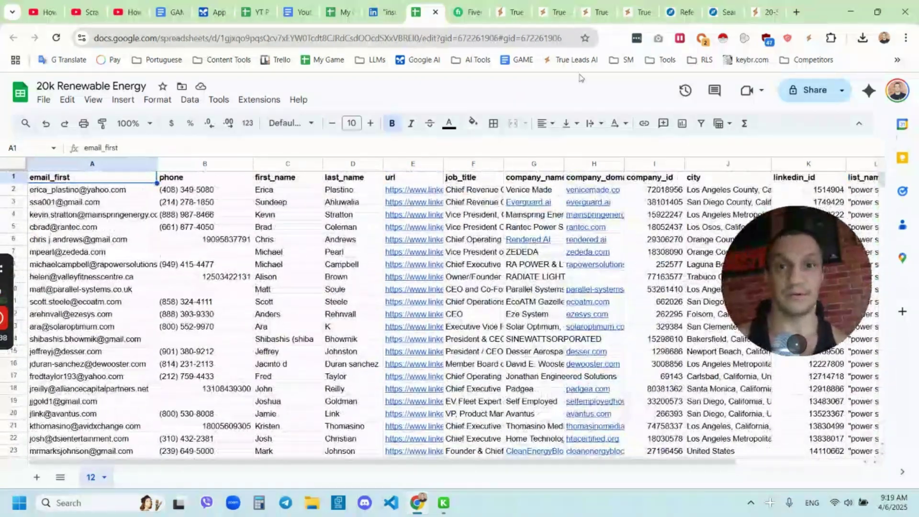
- Glance at the Fiverr Sales Navigator gigs, then open the True Leads AI All tools dashboard
left_click(477, 5)
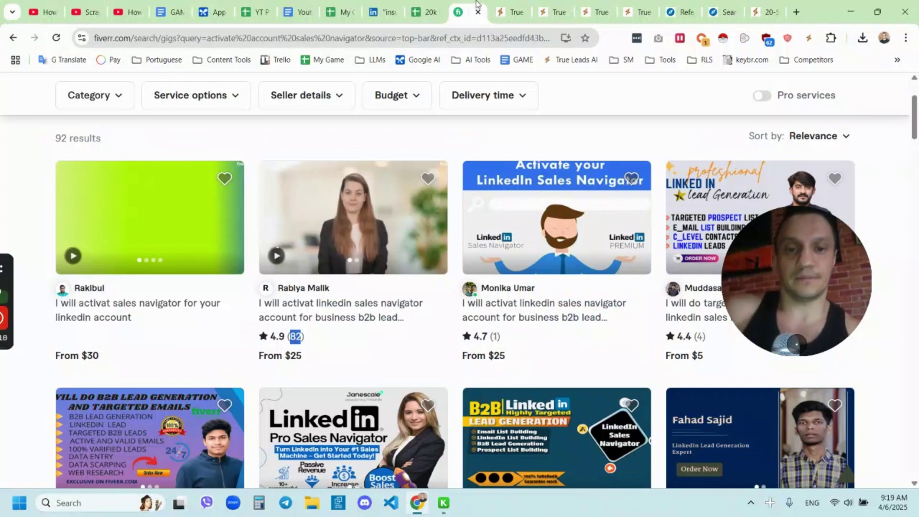
left_click(504, 5)
left_click(548, 6)
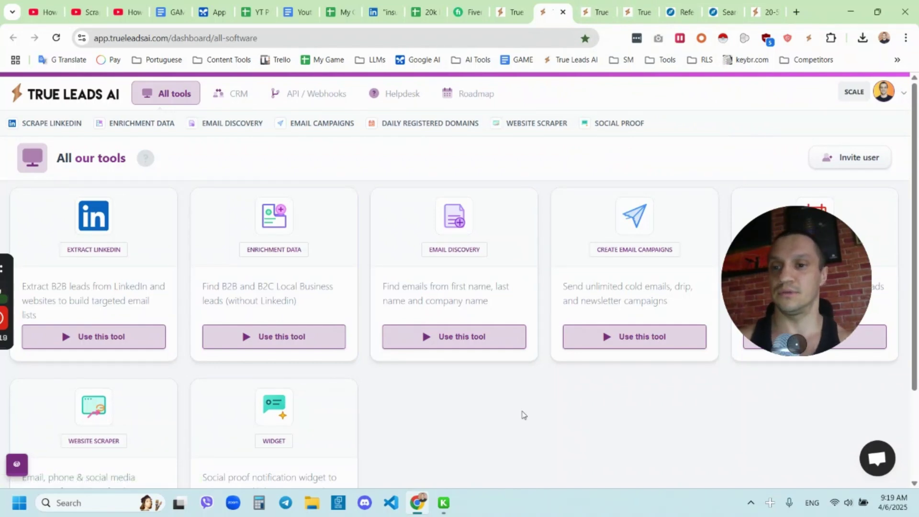
- Open the Extract LinkedIn tool guide and scroll to its Step 1–3 instructions
left_click(152, 240)
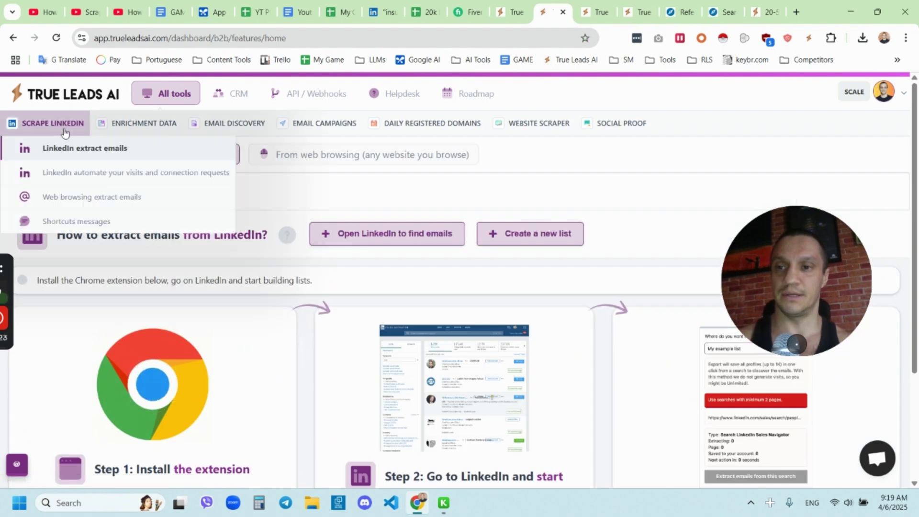
scroll(239, 304, "down", 3)
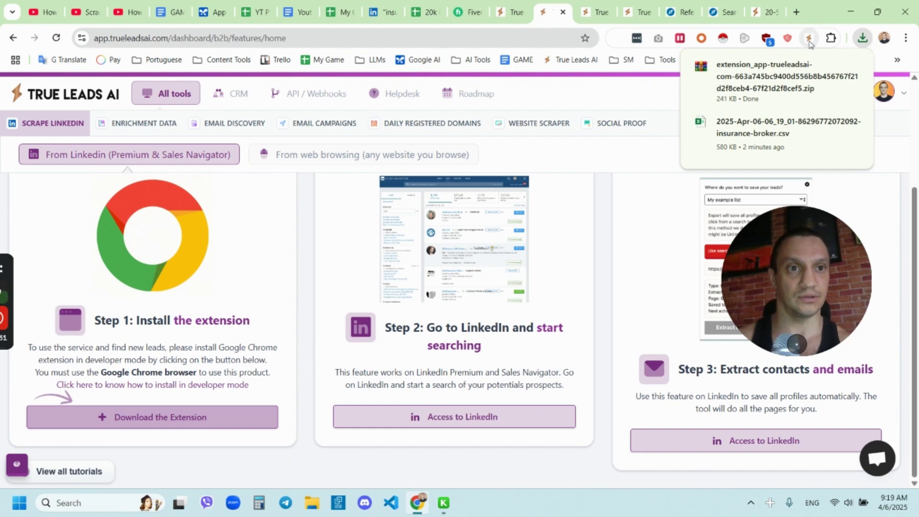
- Extract the downloaded True Leads AI extension zip onto the desktop with WinRAR
left_click(850, 12)
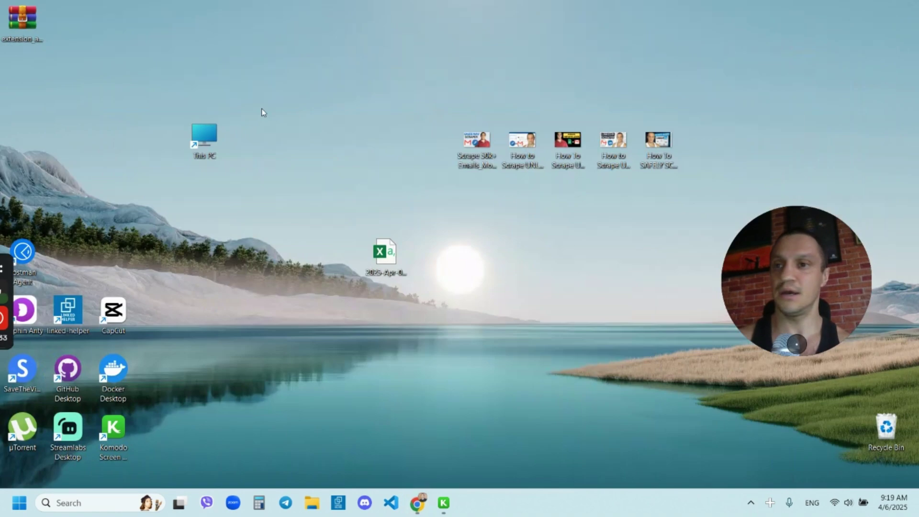
double_click(16, 32)
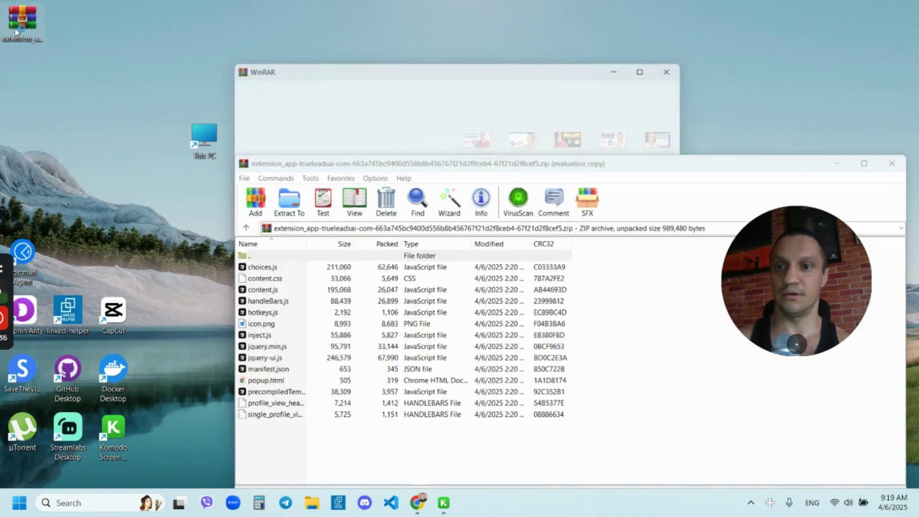
left_click(682, 63)
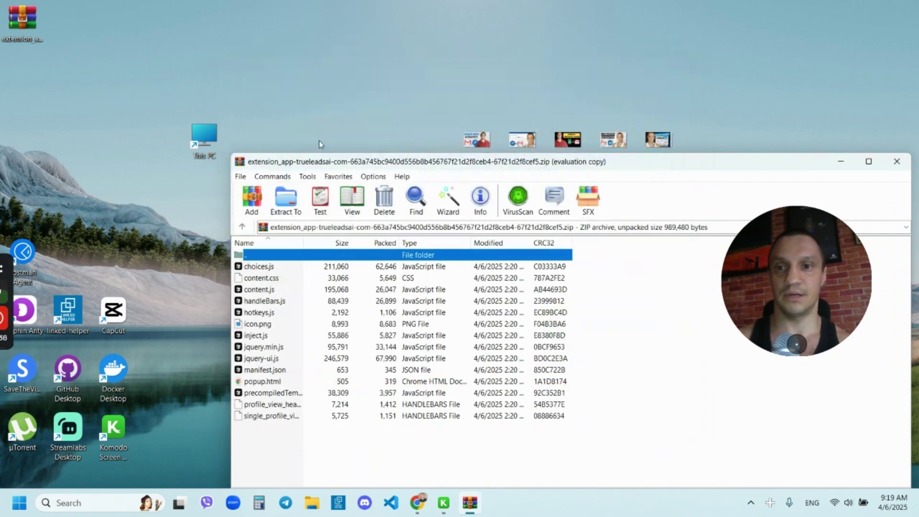
left_click(290, 202)
left_click(609, 458)
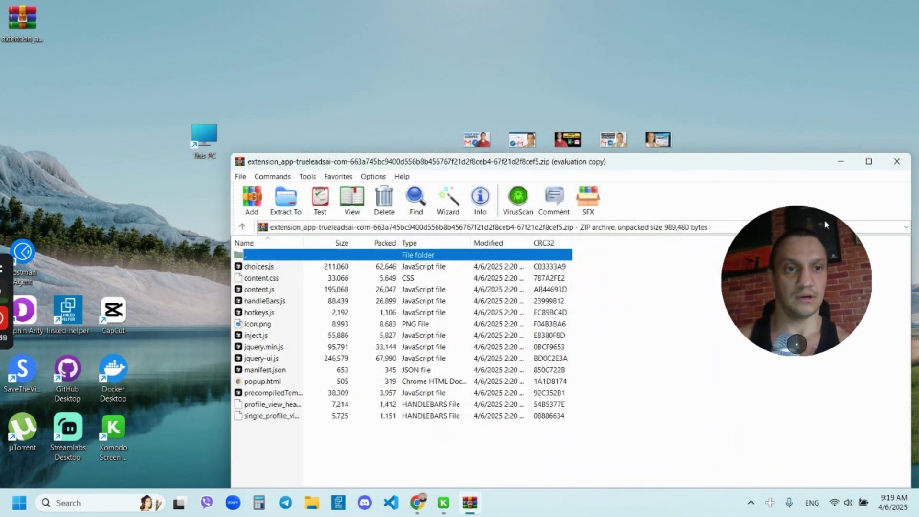
- Close WinRAR, shift the zip icon, select the extracted extension folder, and return to Chrome
left_click(899, 167)
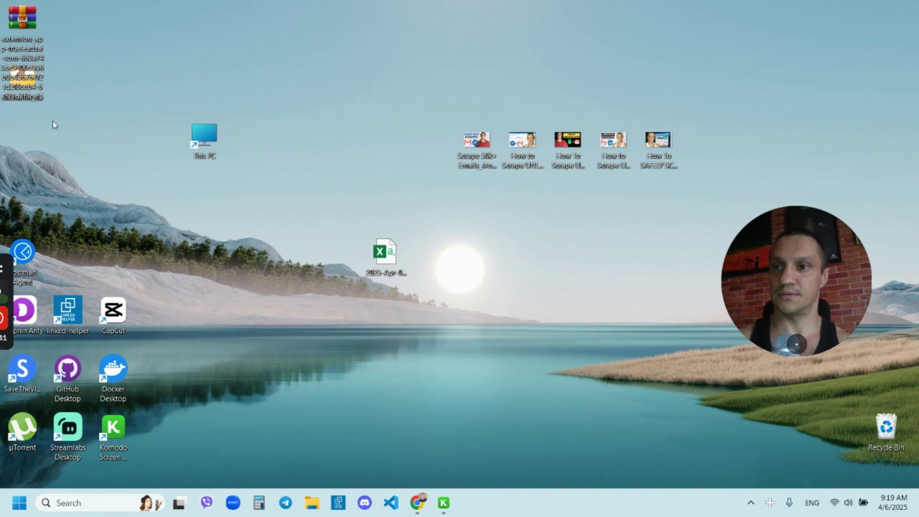
left_click_drag(22, 22, 158, 22)
left_click(16, 91)
left_click(417, 502)
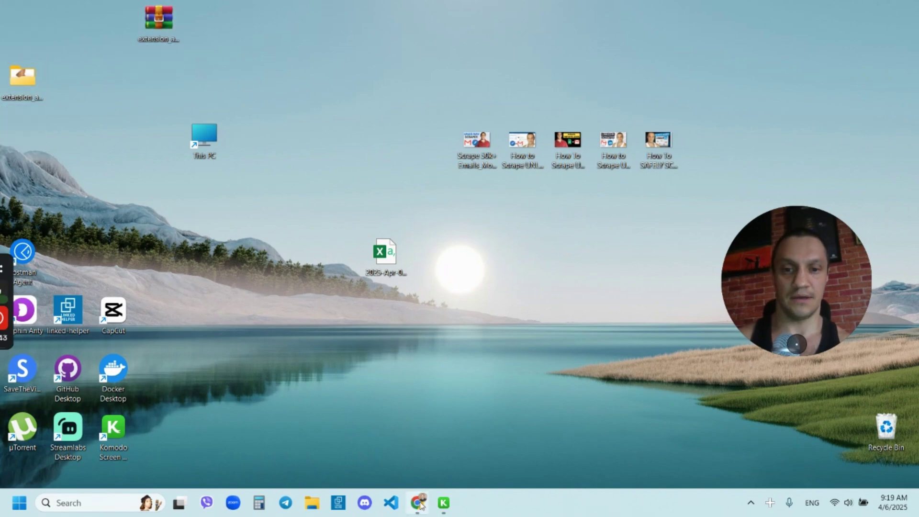
- Open Chrome's extension management page from the Extensions menu in a new tab
left_click(796, 10)
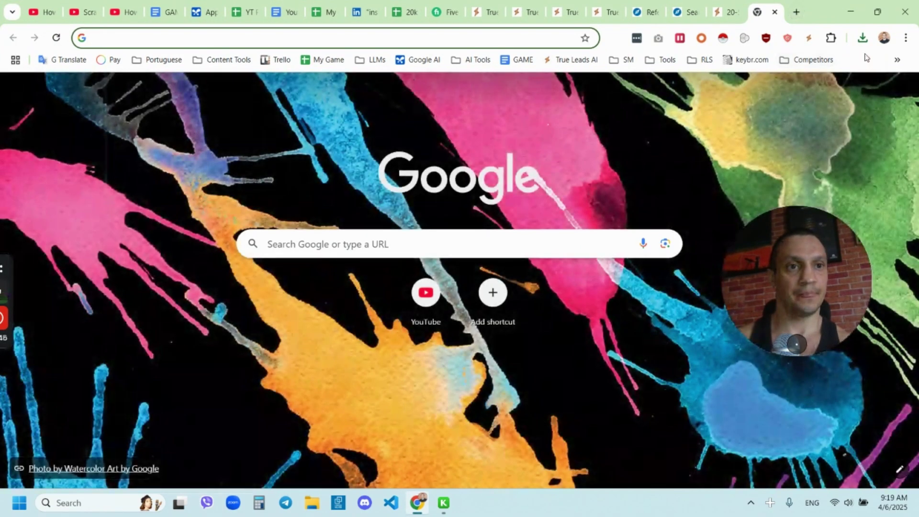
left_click(830, 38)
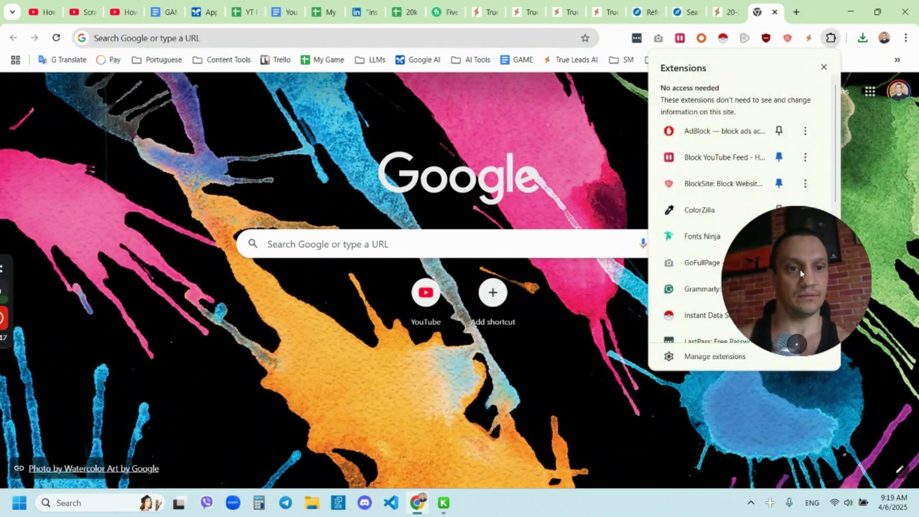
left_click(717, 361)
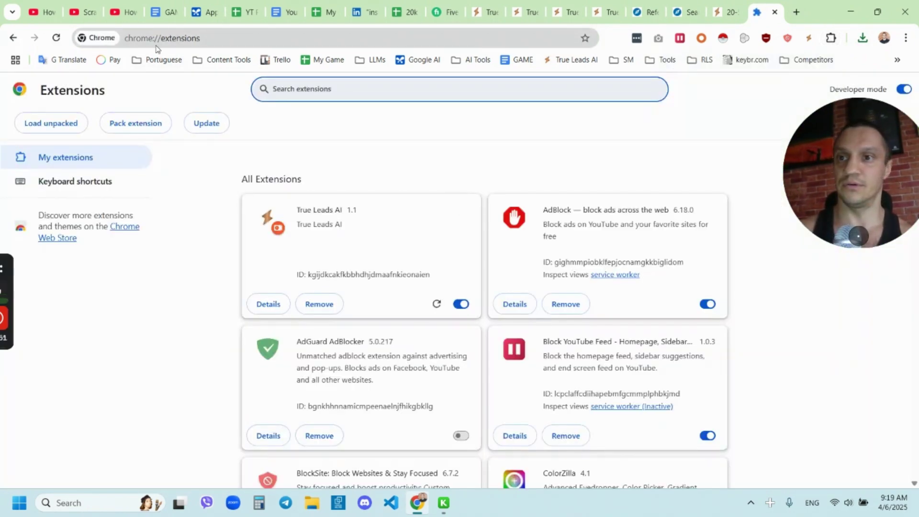
double_click(158, 46)
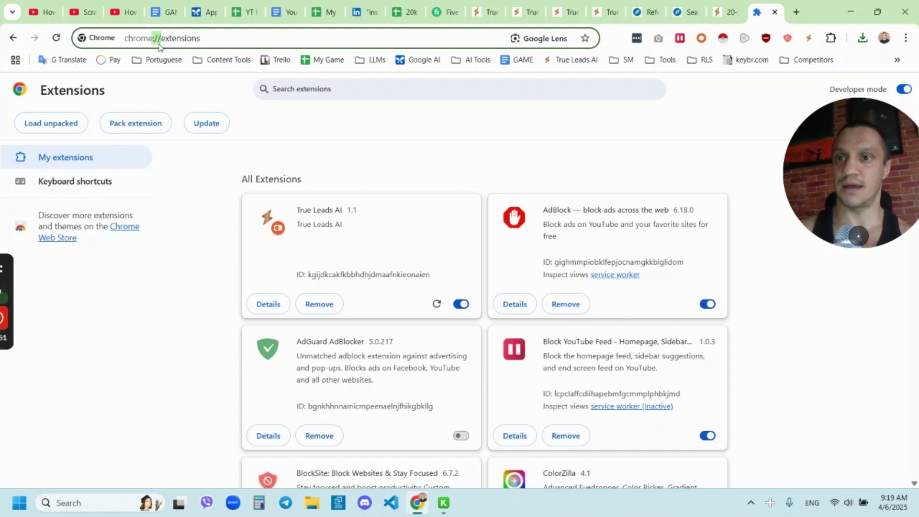
triple_click(193, 39)
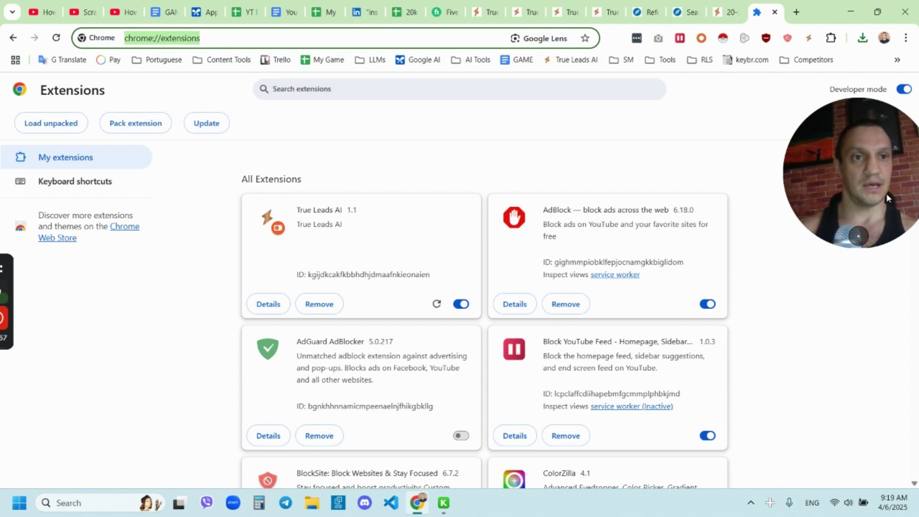
left_click_drag(885, 193, 849, 188)
- Toggle Developer mode off and back on, then cancel the Load unpacked folder picker
left_click(903, 89)
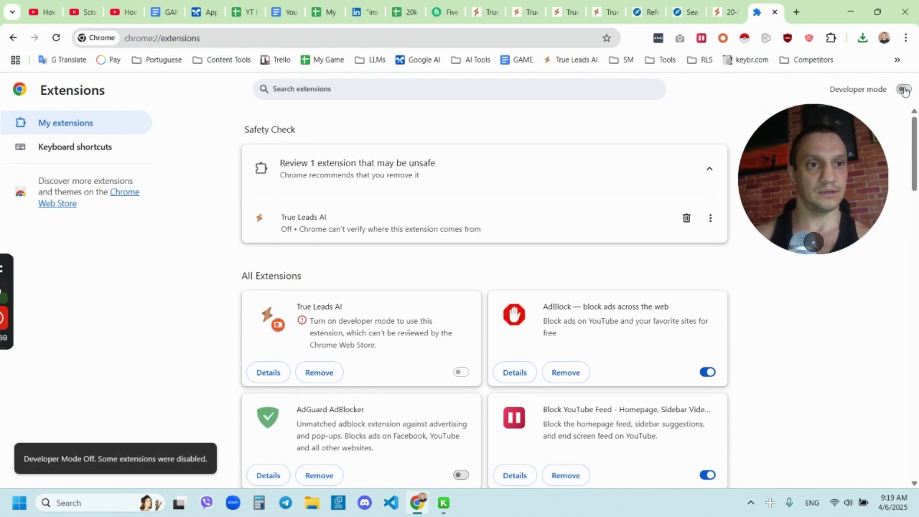
left_click(905, 90)
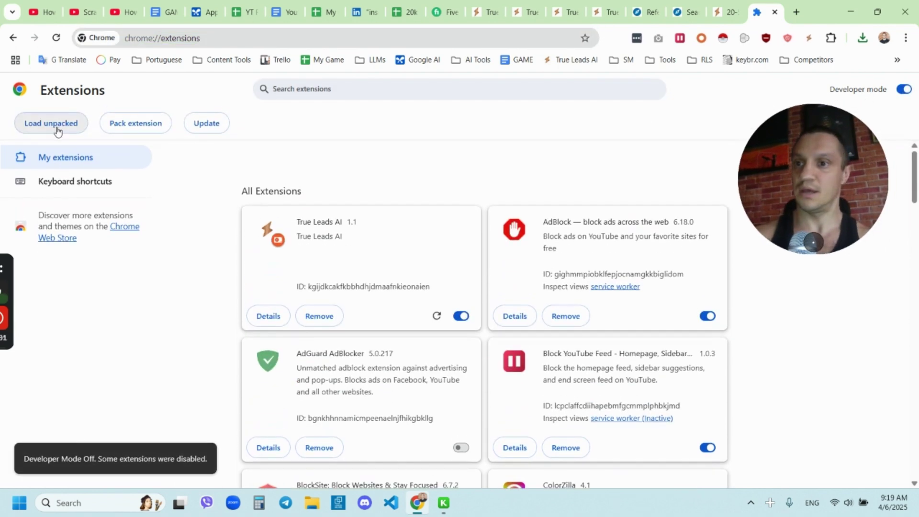
left_click(57, 130)
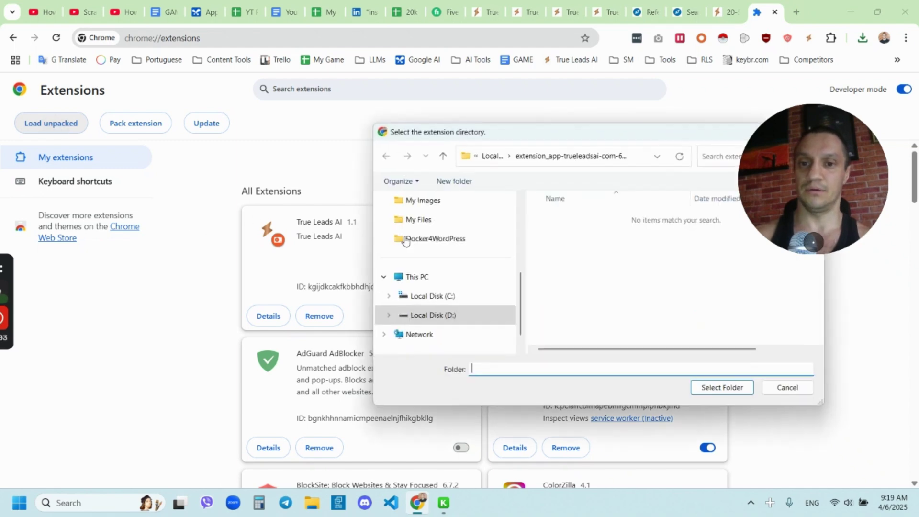
left_click_drag(598, 138, 336, 163)
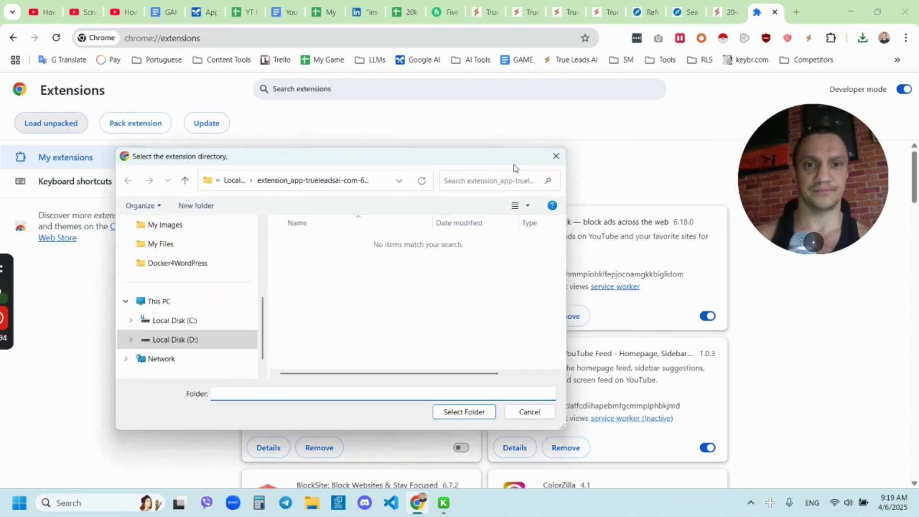
left_click(554, 156)
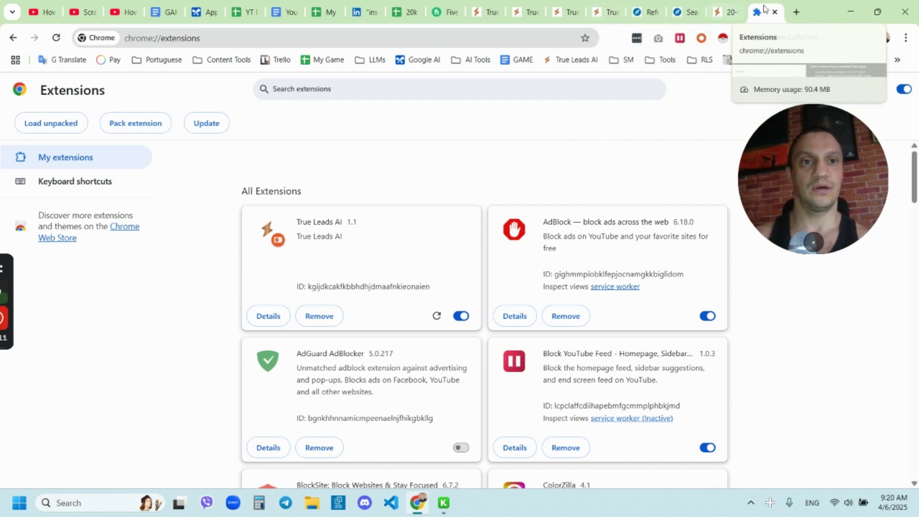
- Go back to the LinkedIn 'insurance agent' people search tab
left_click(572, 11)
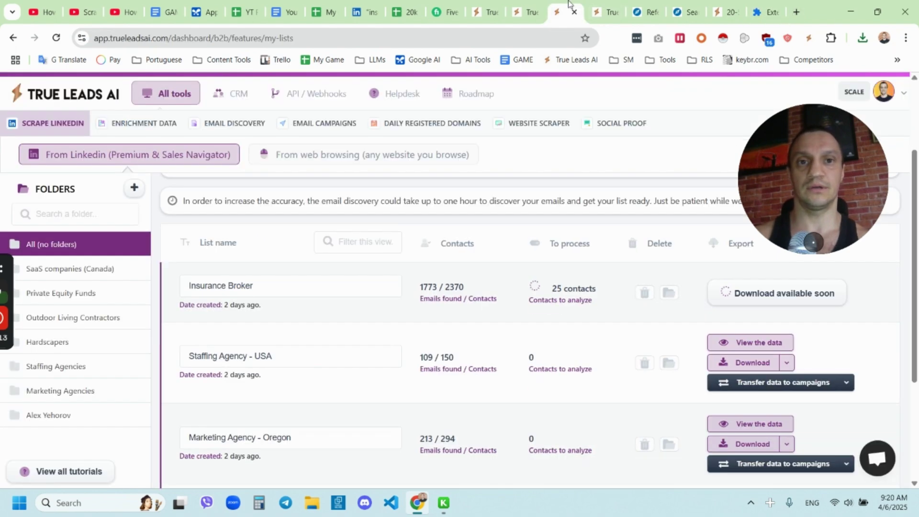
left_click(680, 6)
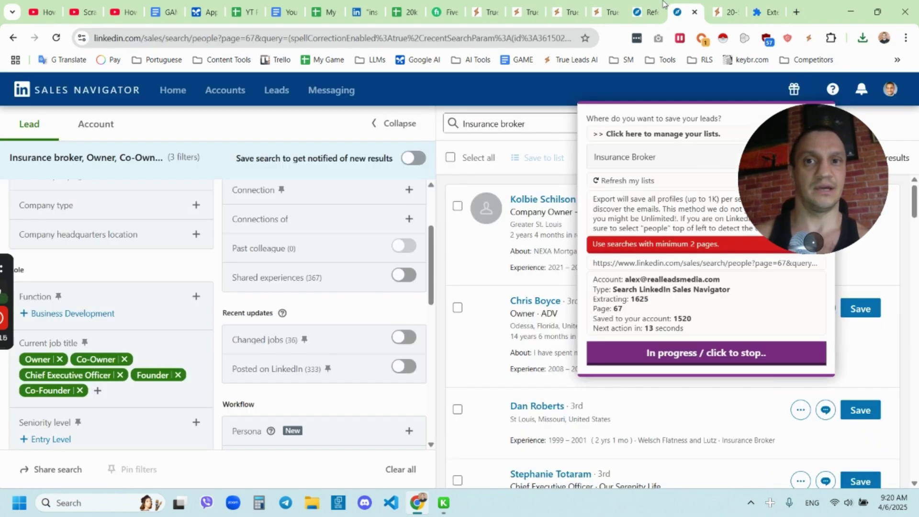
left_click(362, 6)
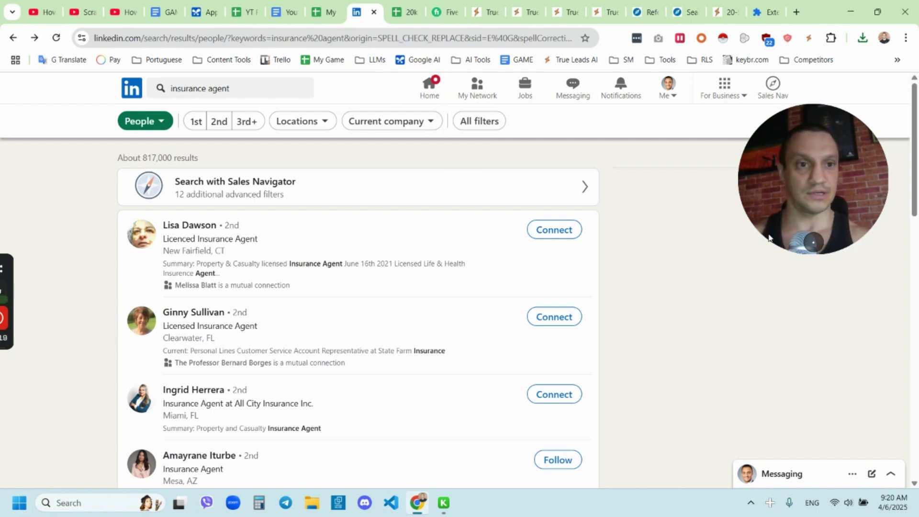
- Reload the LinkedIn 'insurance agent' results with F5 so the Emails Extractor appears
left_click_drag(807, 195, 735, 219)
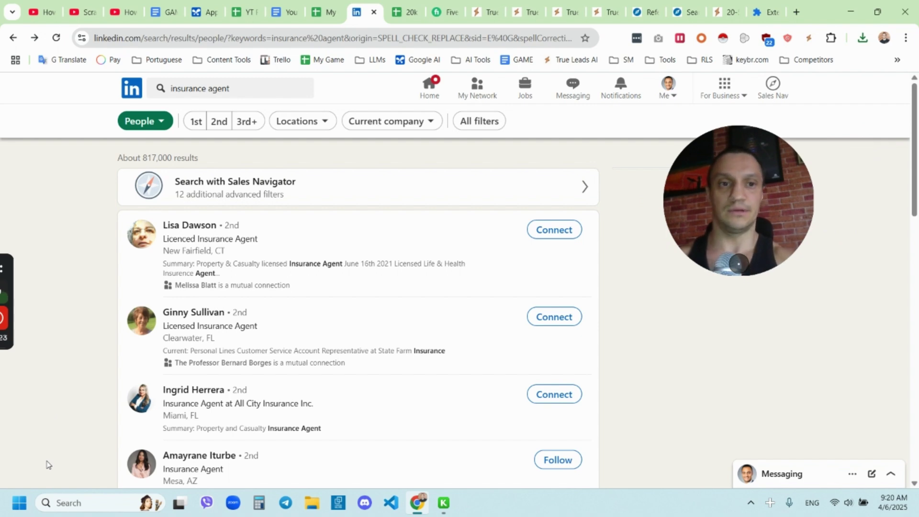
key("F5")
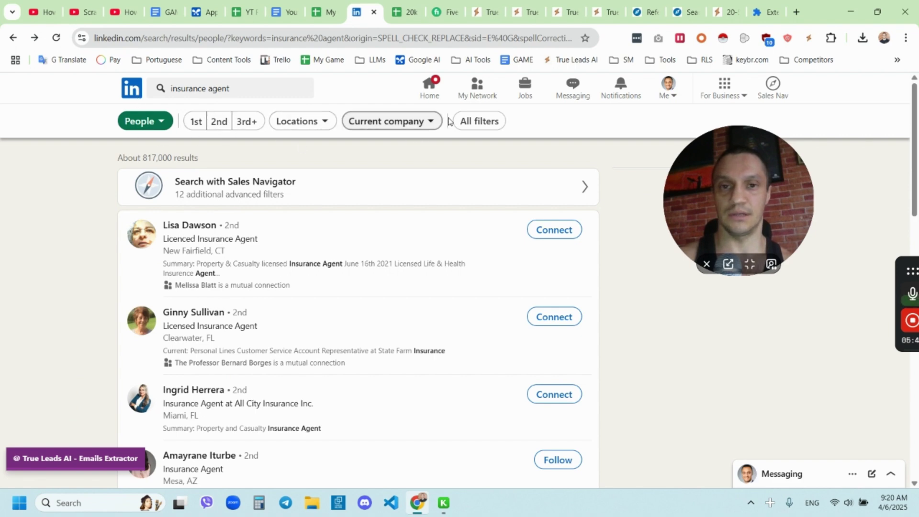
- Set the Title keyword filter to 'Owner OR CEO OR Founder' and show results
left_click(490, 127)
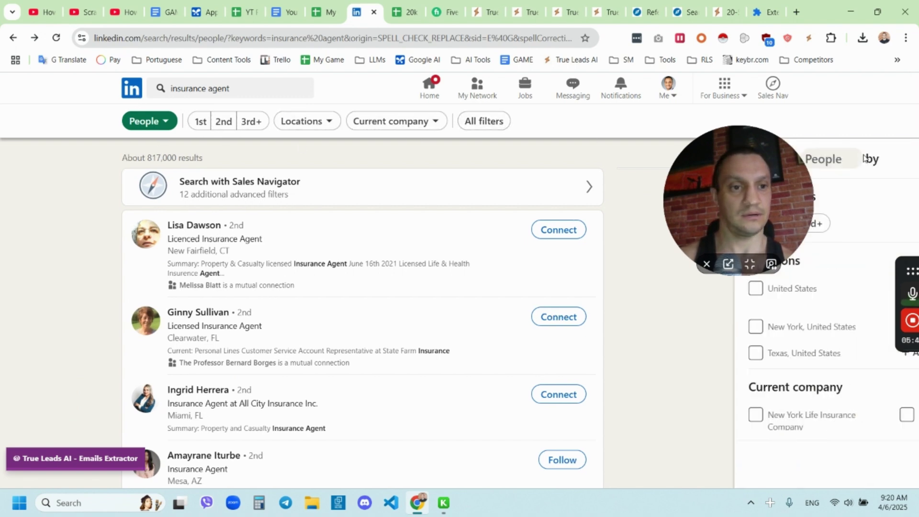
scroll(809, 373, "down", 10)
scroll(808, 373, "down", 3)
left_click(632, 372)
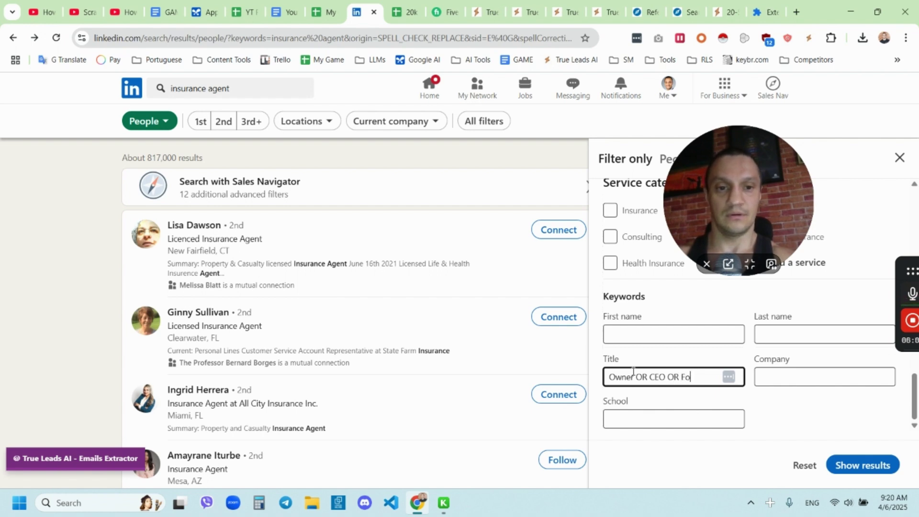
type("r")
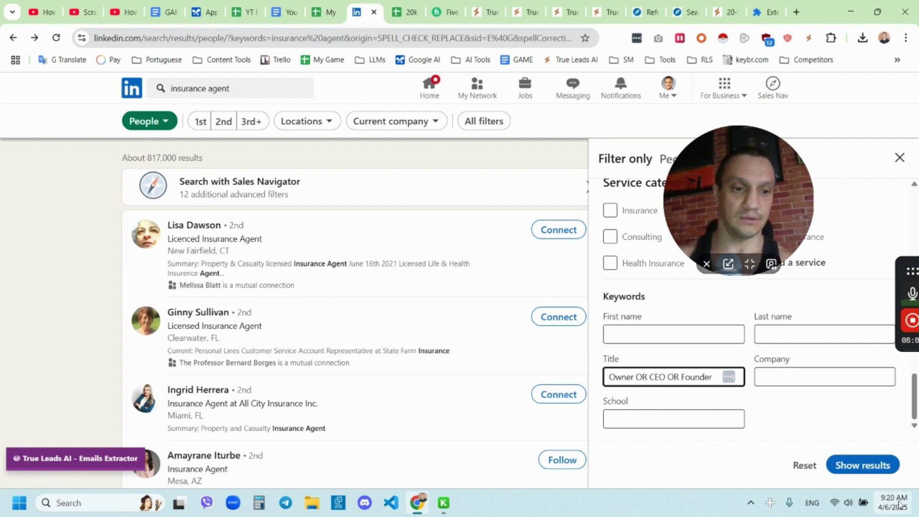
left_click(885, 466)
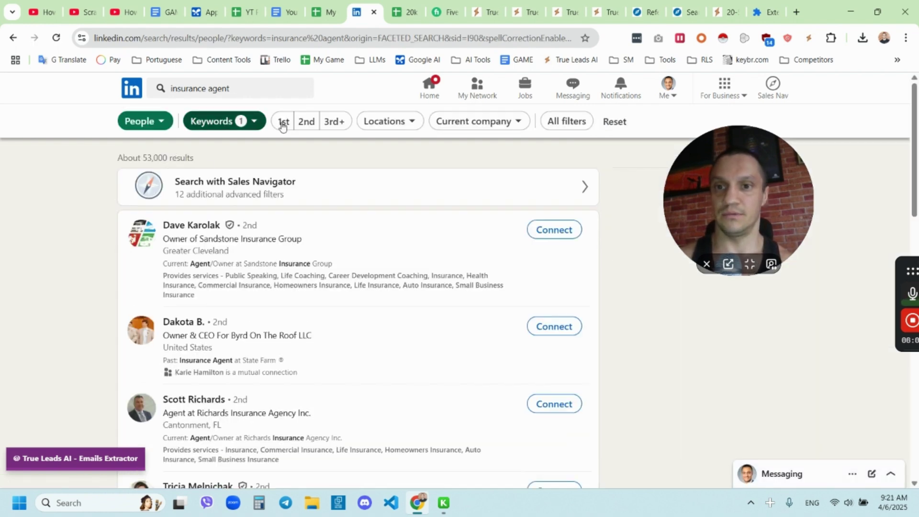
- Filter locations to New York City Metropolitan Area (about 1,800 results) and open the emails extractor
left_click(403, 124)
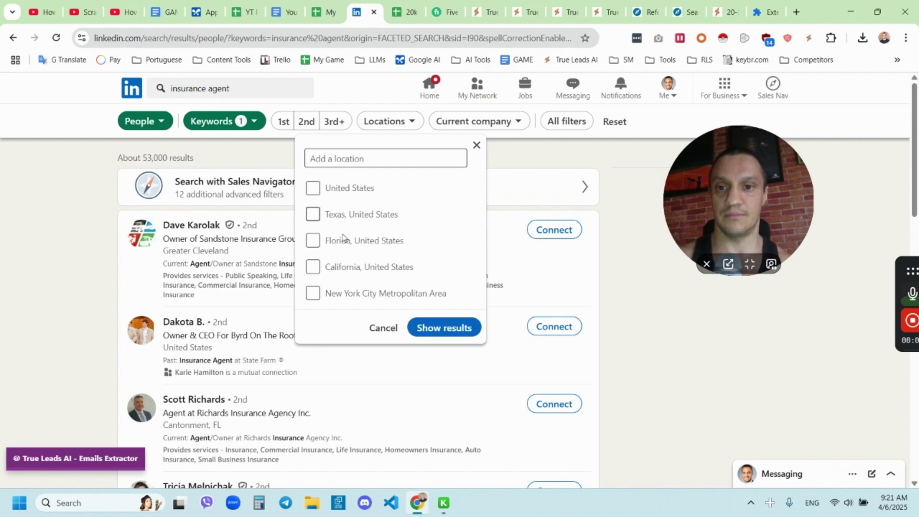
scroll(334, 267, "down", 1)
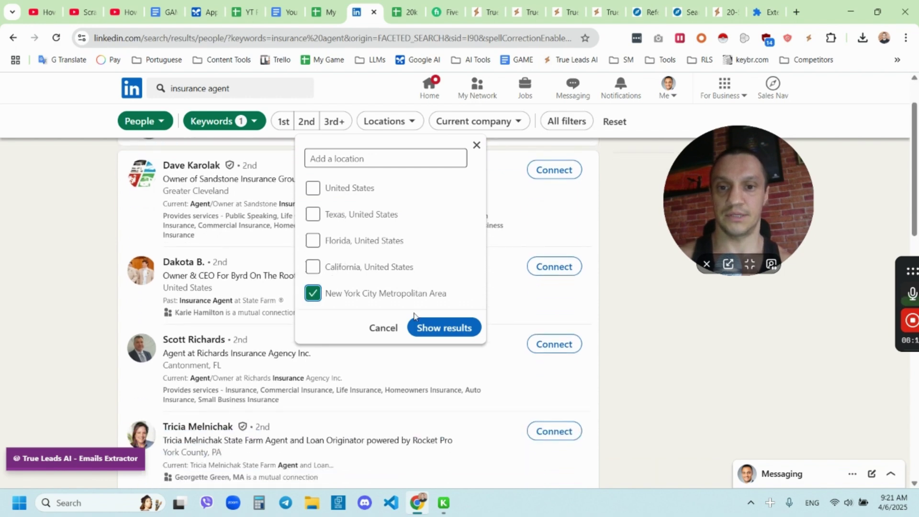
left_click(440, 328)
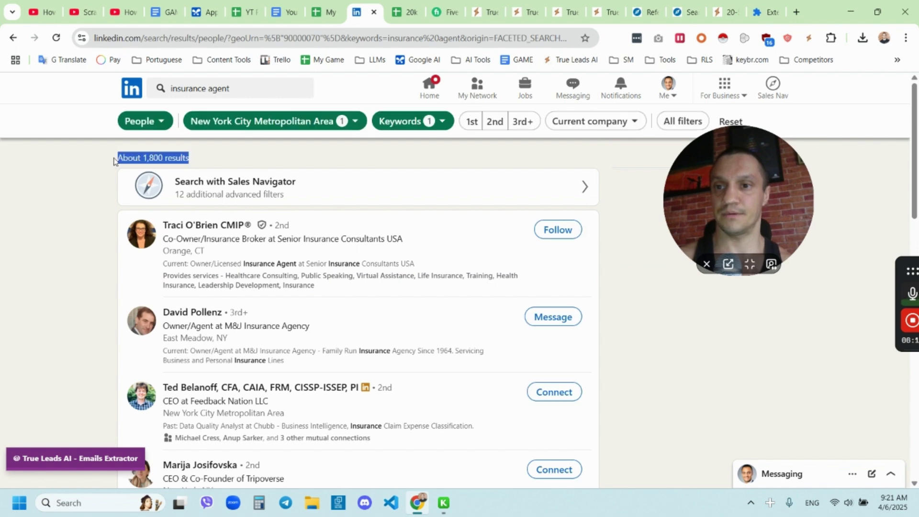
left_click(92, 463)
left_click_drag(755, 190, 579, 167)
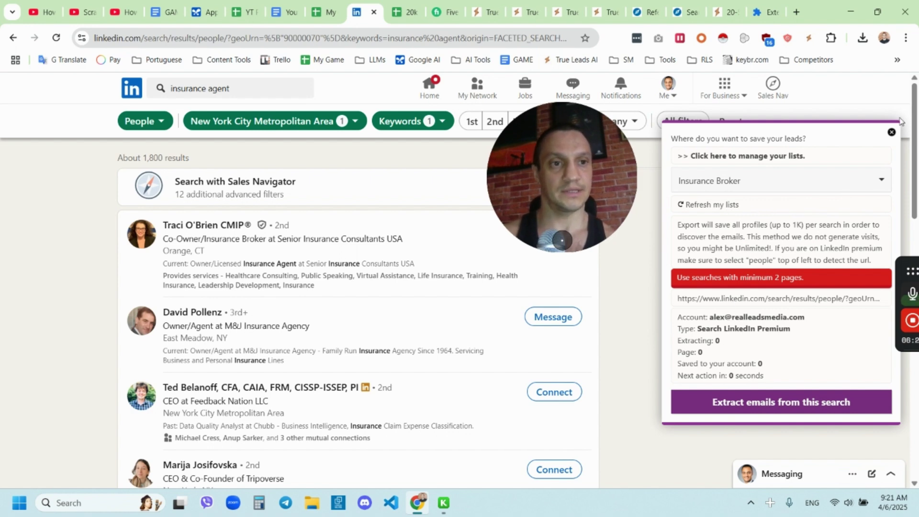
- Open the LinkedIn extract-emails lists, showing Insurance Broker at 1800 of 2395 emails found
left_click(891, 132)
left_click(481, 12)
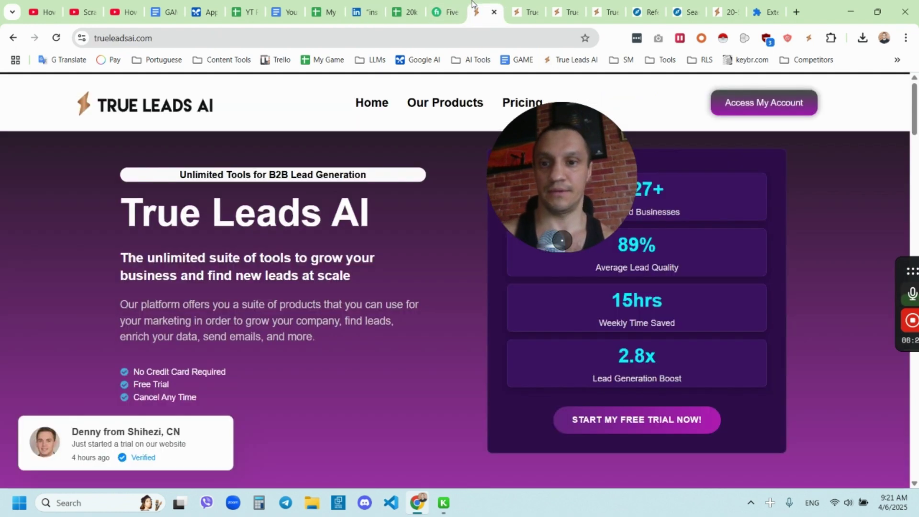
left_click(525, 12)
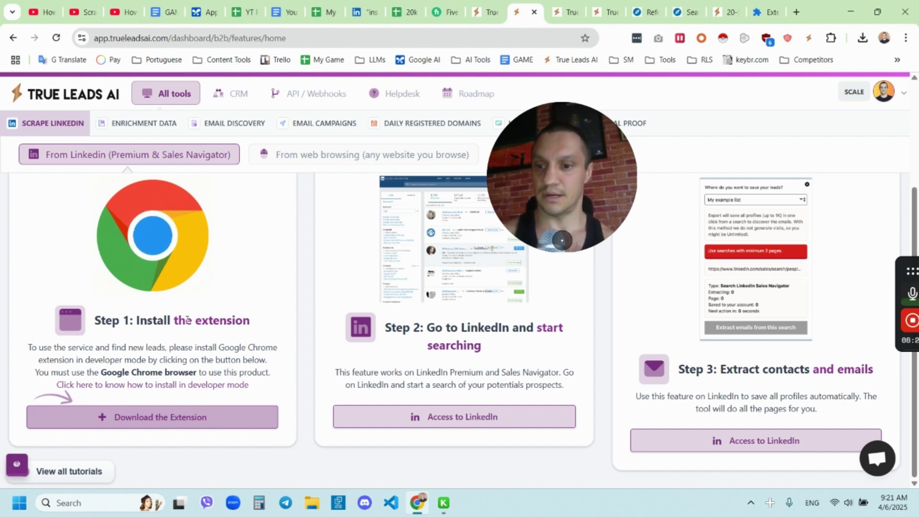
scroll(187, 325, "up", 3)
mouse_move(52, 123)
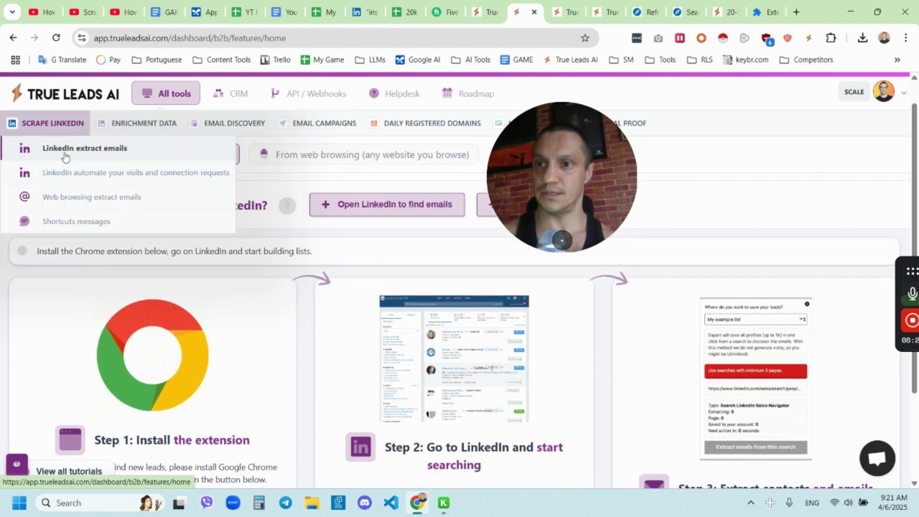
left_click(68, 158)
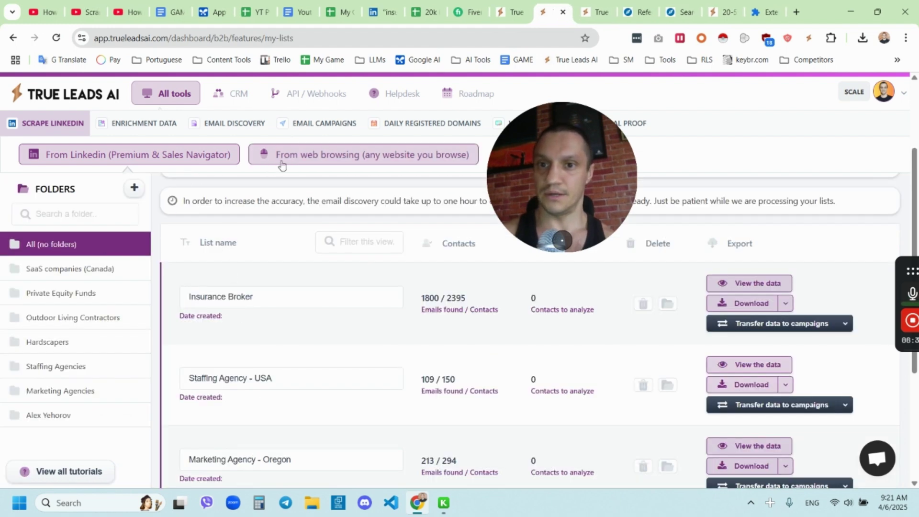
left_click_drag(568, 186, 111, 361)
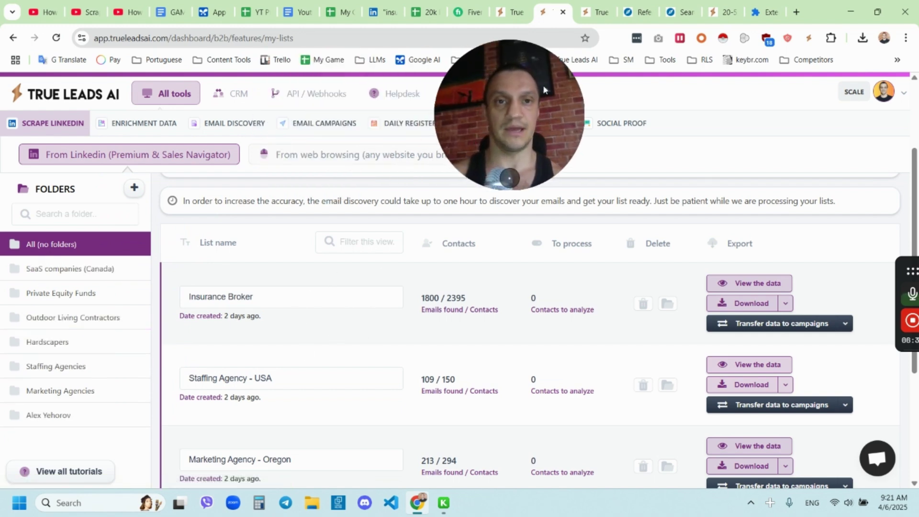
left_click(653, 7)
- Watch the Sales Navigator export reach page 70 with 1545 of 1693 leads saved
left_click(679, 12)
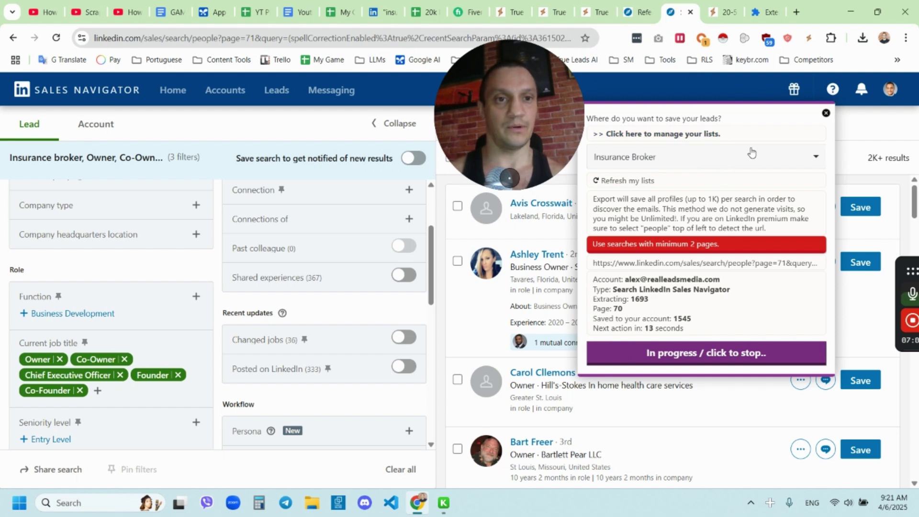
left_click_drag(753, 116, 775, 103)
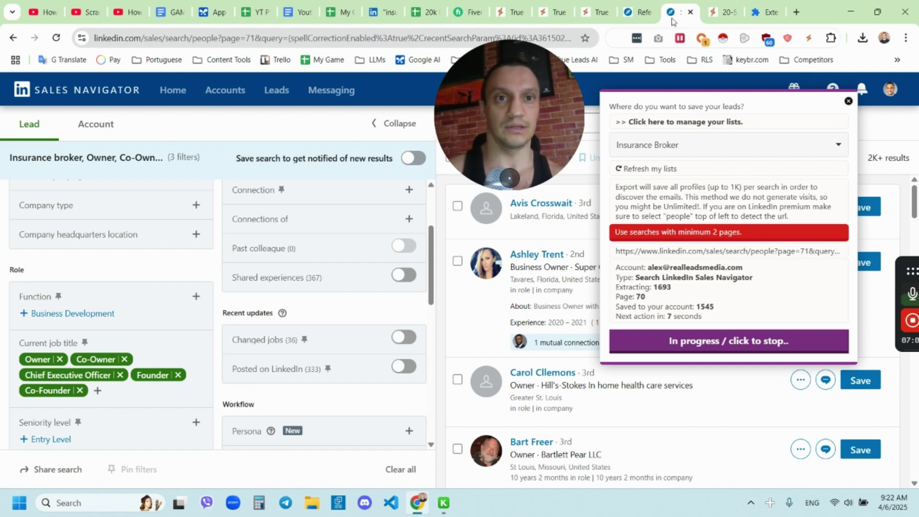
- Close the chrome://extensions tab and go back to the running Sales Navigator export
left_click(767, 6)
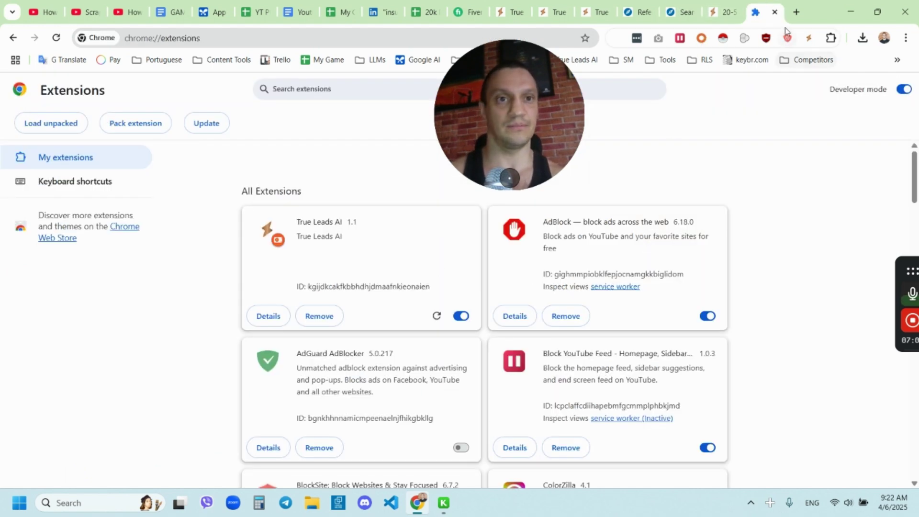
left_click(774, 12)
left_click(680, 12)
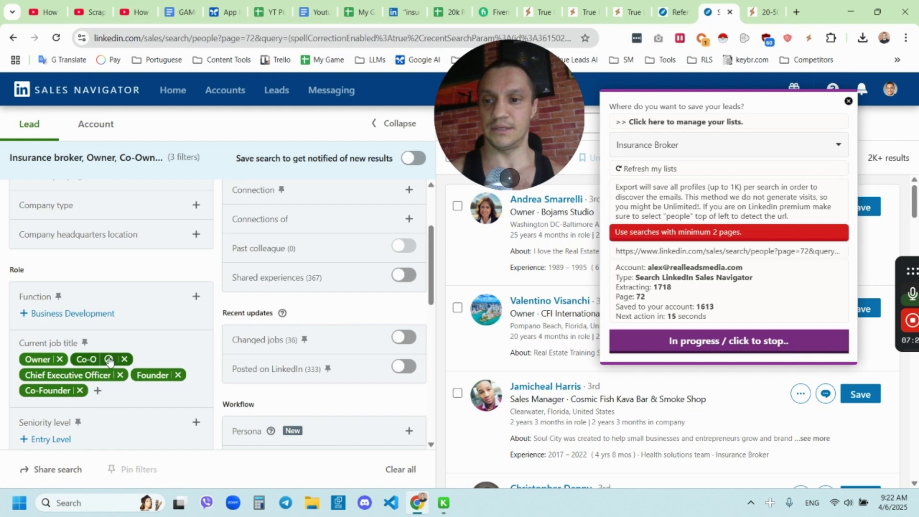
scroll(96, 363, "down", 5)
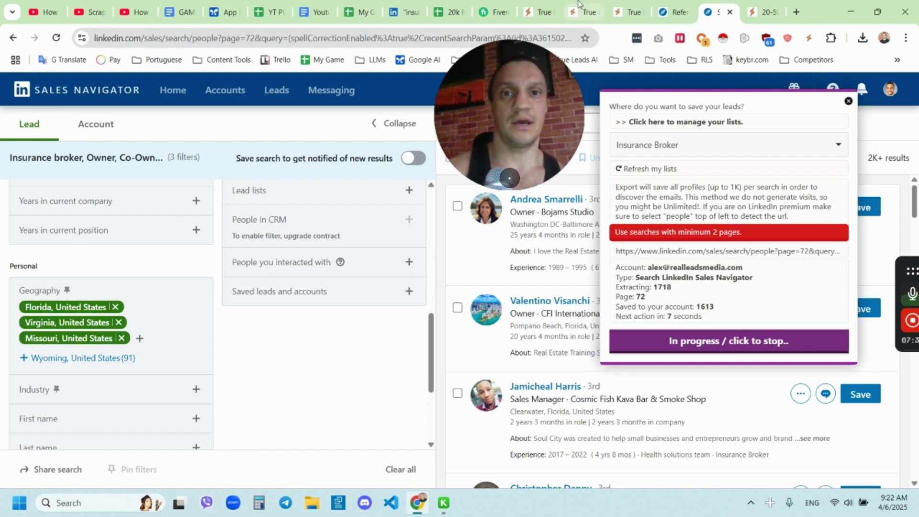
mouse_move(580, 5)
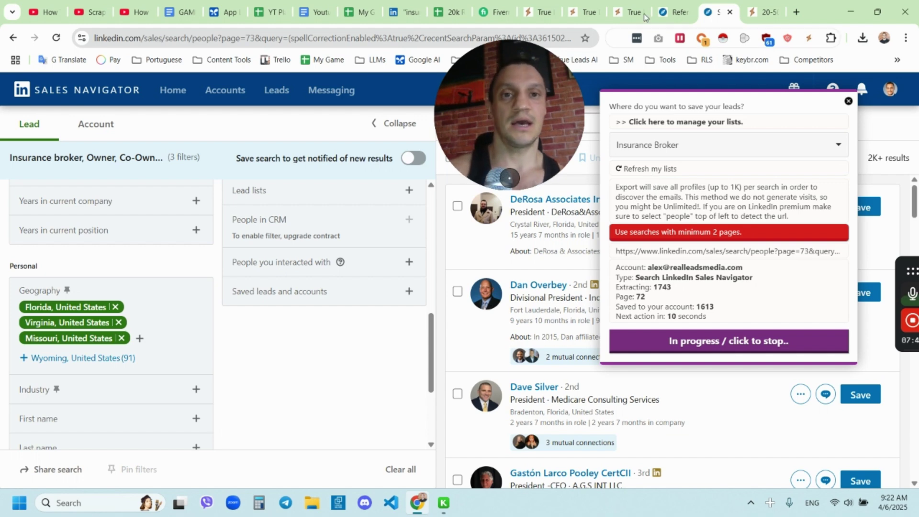
- Check the lead lists and menus, then open Enrichment Data > Find B2B companies
left_click(588, 6)
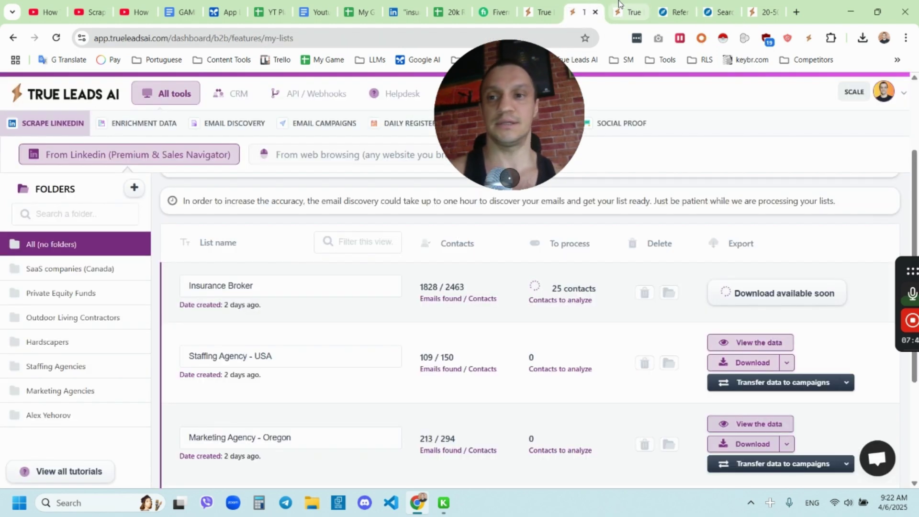
left_click(636, 3)
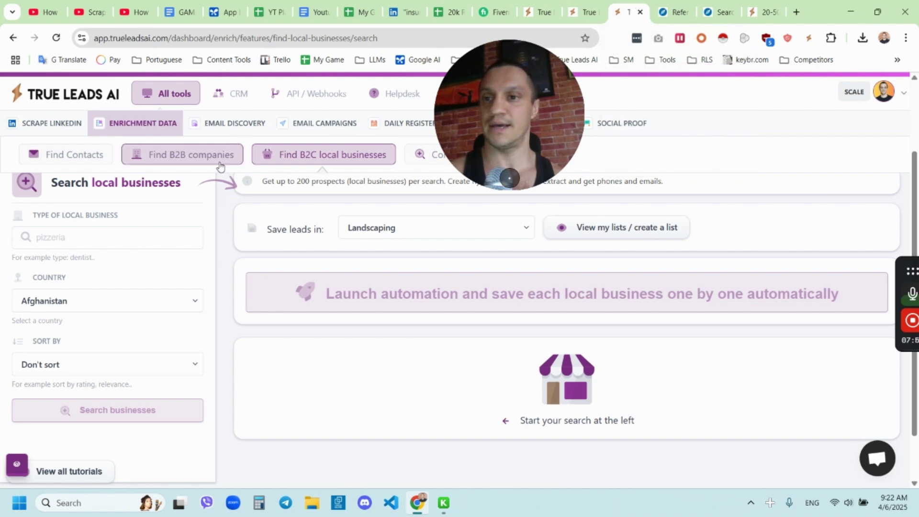
left_click_drag(497, 98, 718, 115)
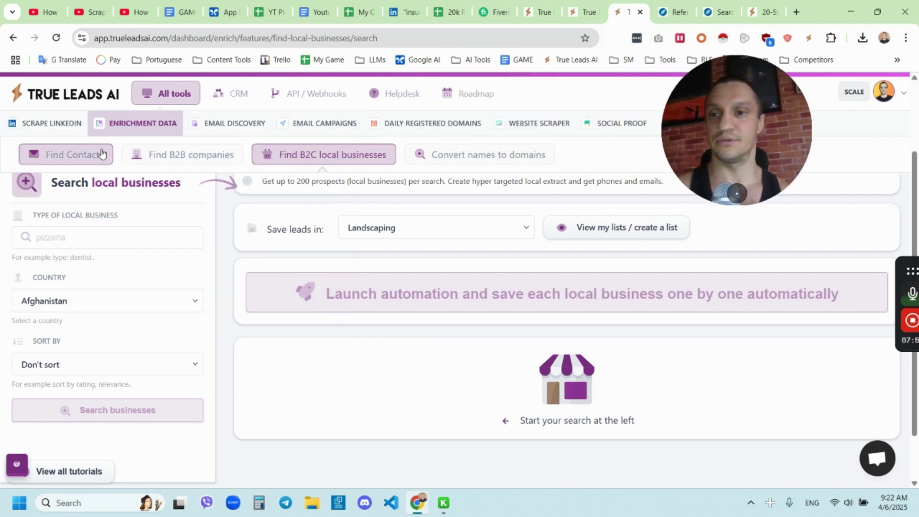
mouse_move(141, 119)
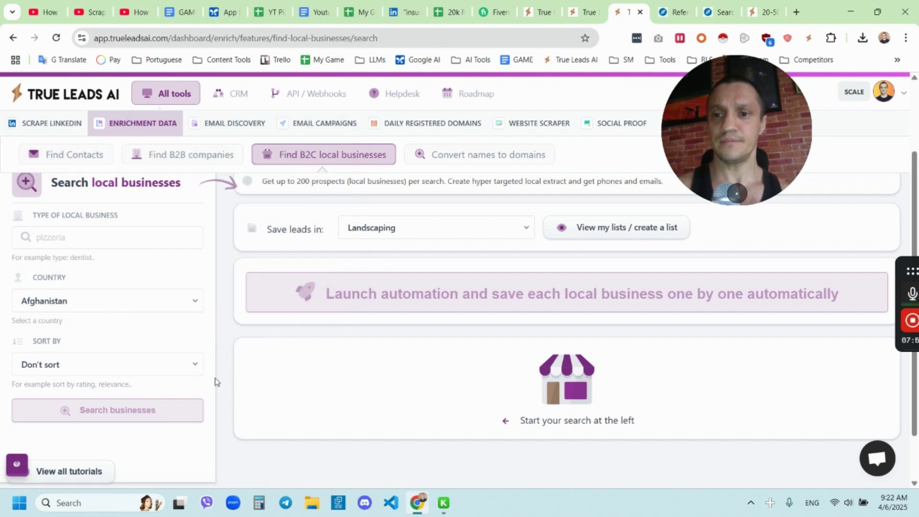
scroll(111, 330, "down", 1)
left_click(141, 245)
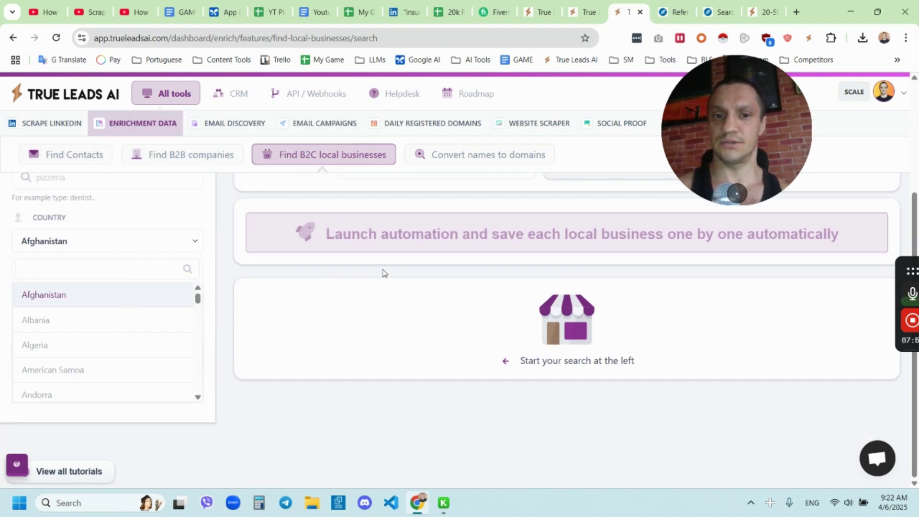
left_click(324, 315)
scroll(239, 232, "up", 1)
mouse_move(143, 123)
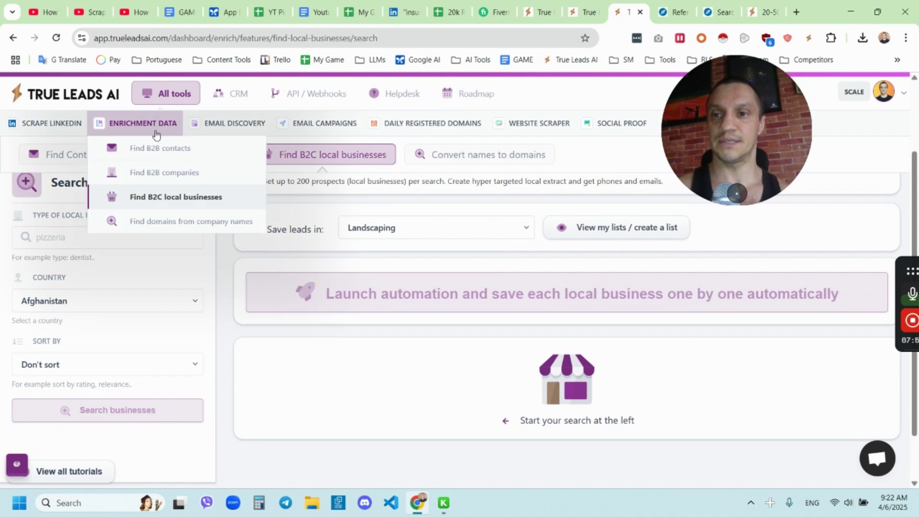
left_click(167, 172)
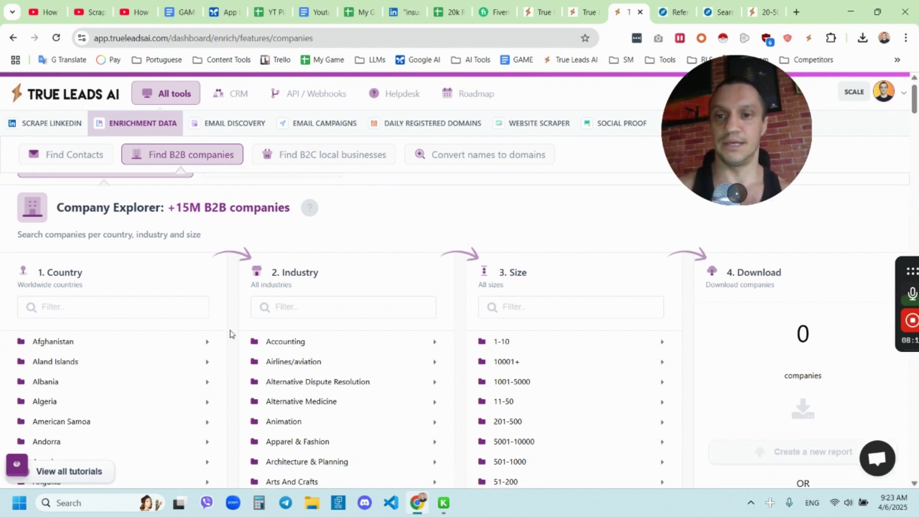
mouse_move(121, 130)
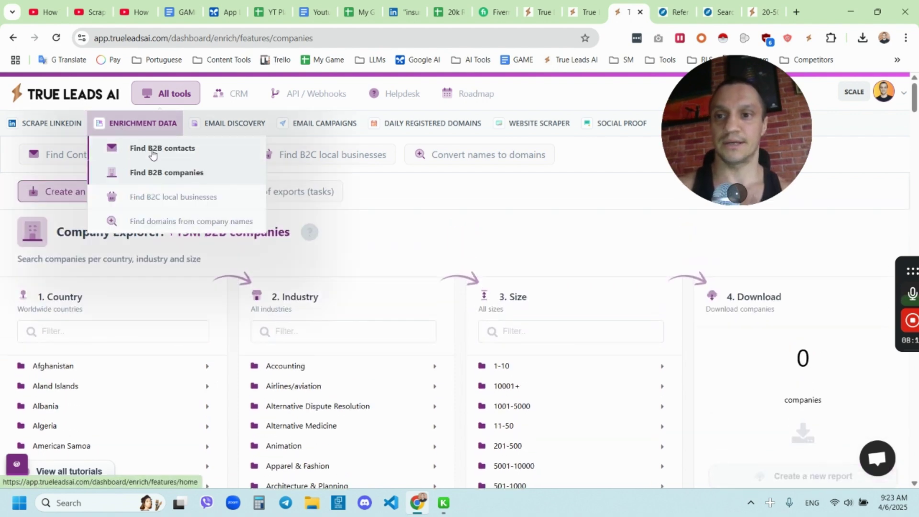
mouse_move(520, 134)
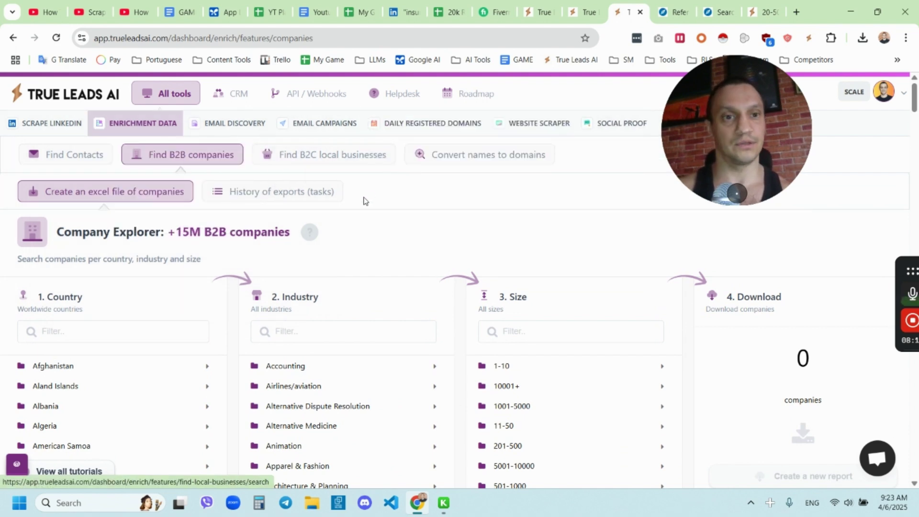
mouse_move(338, 123)
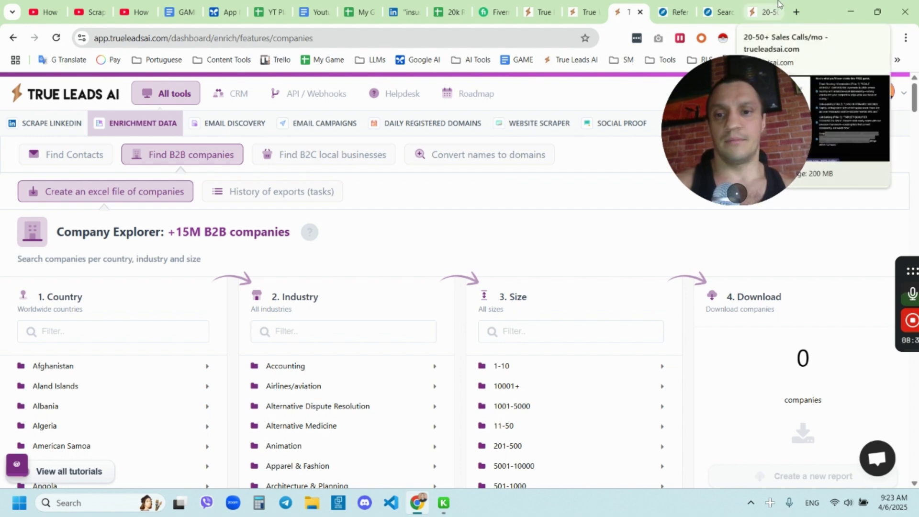
- Switch to the '20-50+ Sales Calls' tab at trueleadsai.com/coldemail and scroll to the top
left_click(768, 12)
scroll(737, 144, "up", 3)
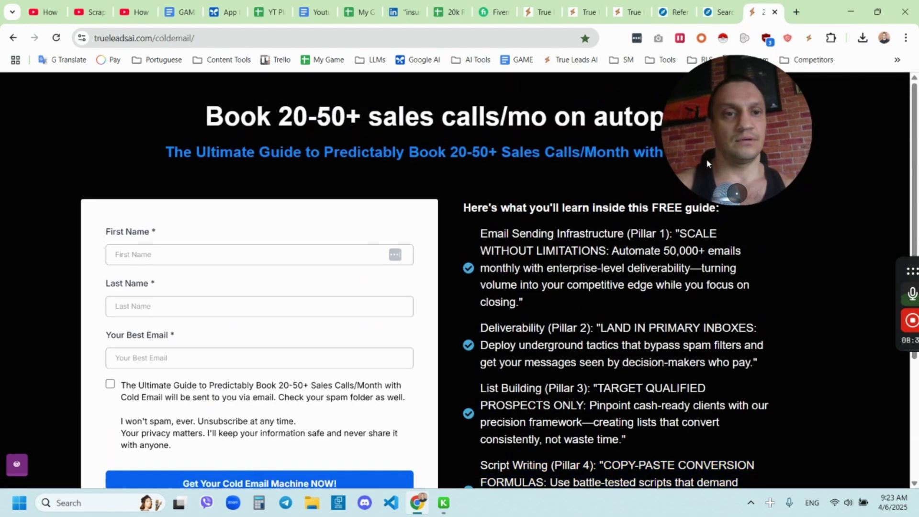
left_click_drag(737, 99, 695, 248)
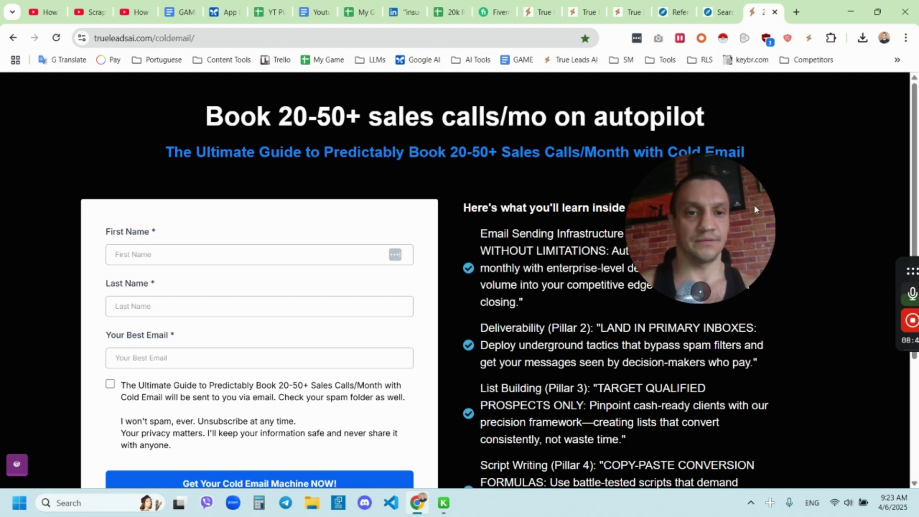
left_click_drag(720, 214, 776, 205)
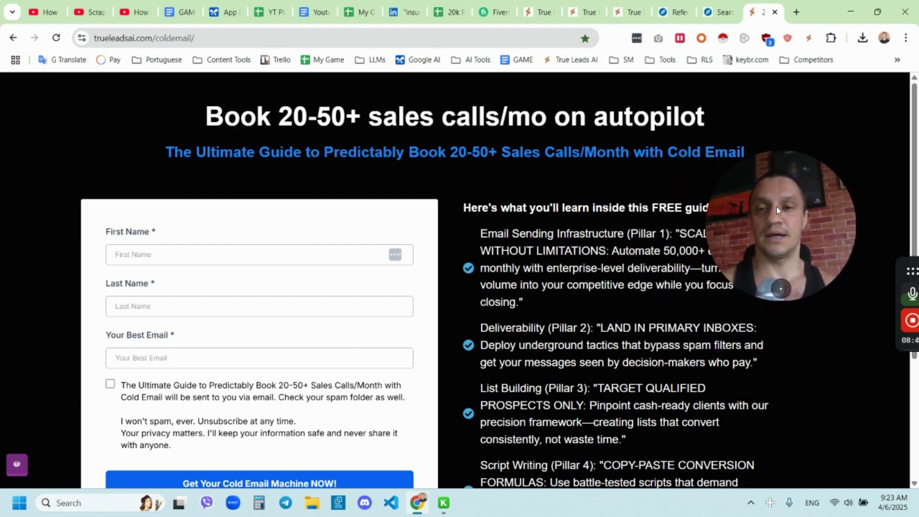
- Highlight the headline word 'Book' and the guide's full subtitle line
double_click(237, 120)
triple_click(236, 147)
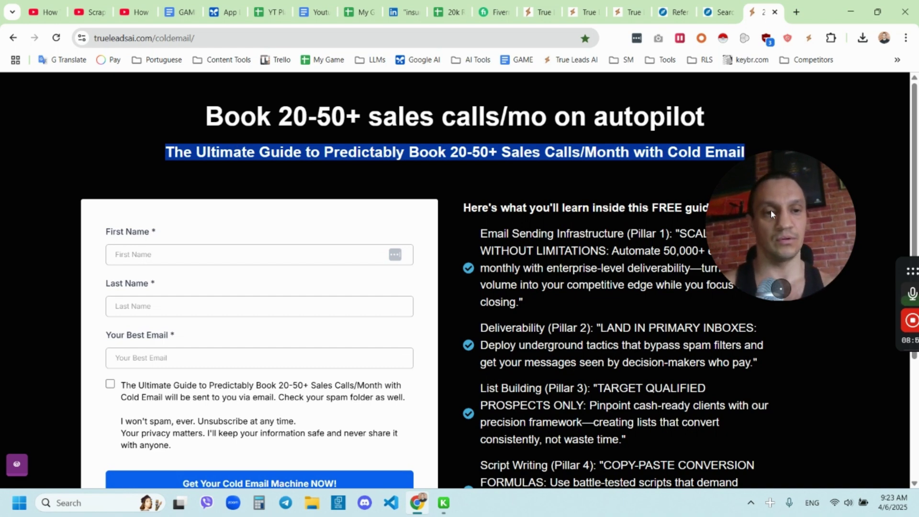
left_click_drag(771, 210, 741, 146)
scroll(606, 166, "down", 4)
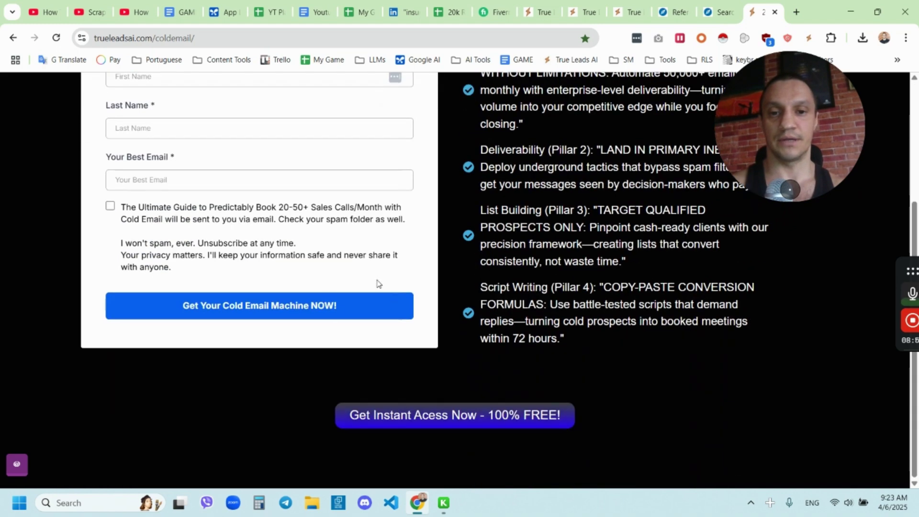
scroll(576, 215, "up", 3)
left_click_drag(759, 154, 71, 173)
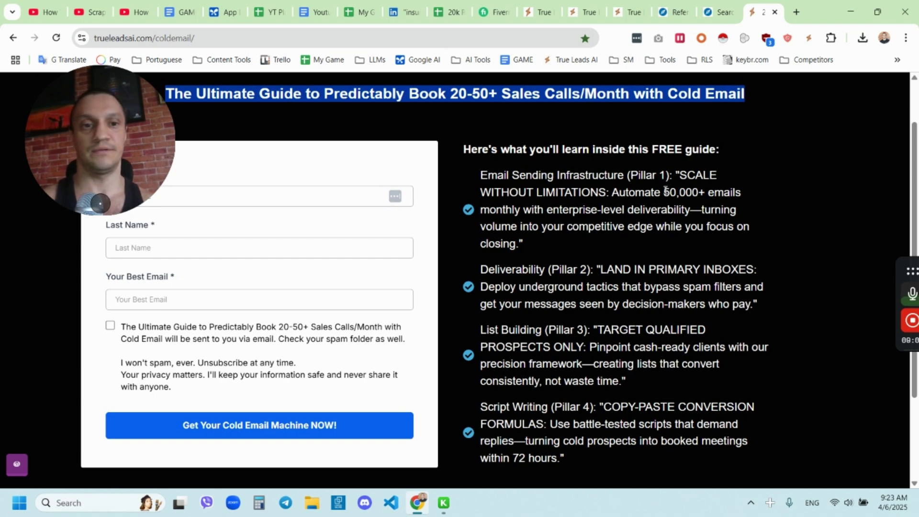
- Highlight the 50,000+ monthly emails claim and the LAND IN PRIMARY INBOXES and COPY-PASTE CONVERSION pillars
left_click_drag(664, 193, 720, 210)
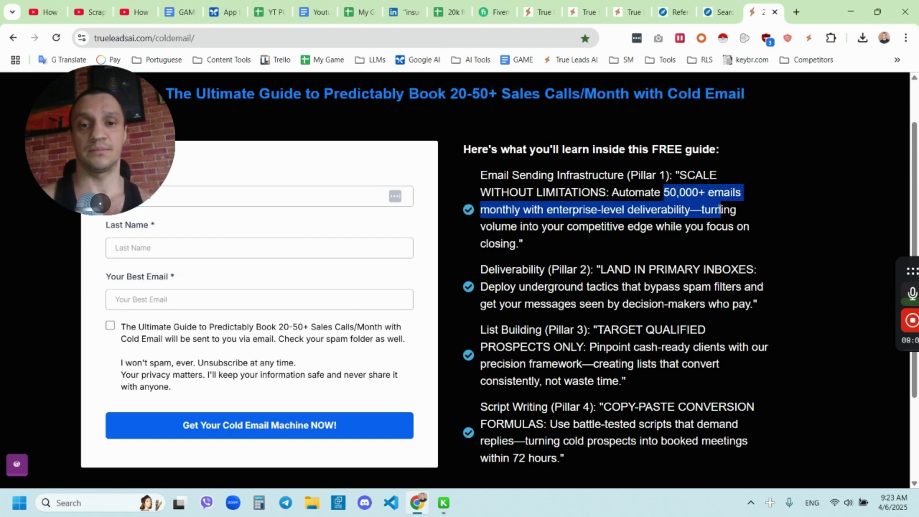
left_click_drag(607, 270, 757, 270)
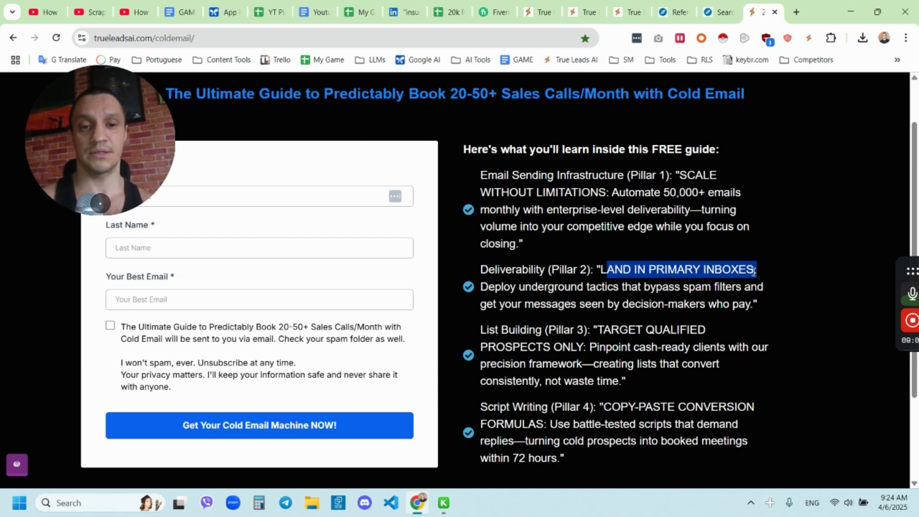
scroll(646, 320, "down", 1)
left_click_drag(604, 346, 779, 351)
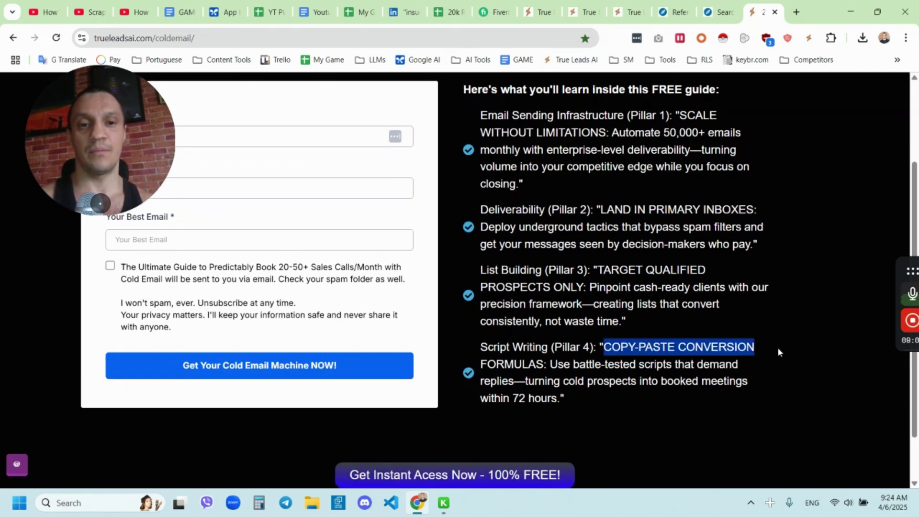
scroll(282, 181, "up", 3)
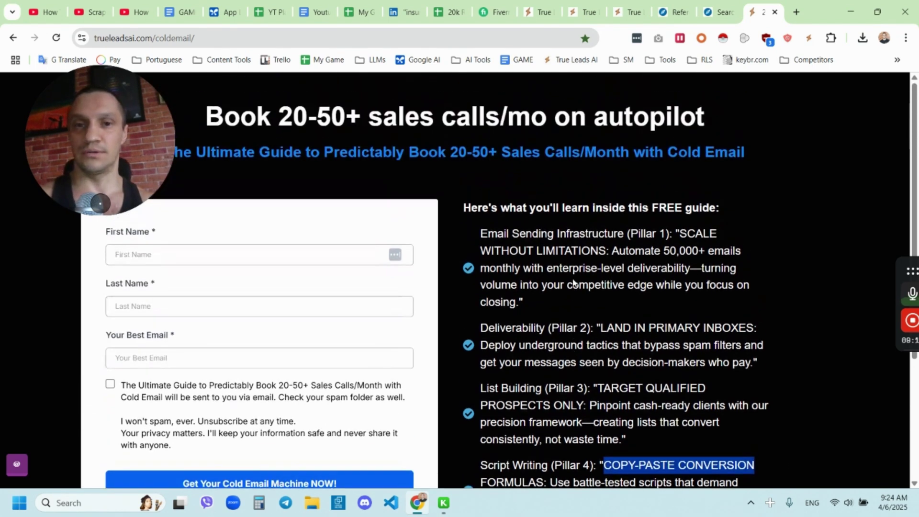
left_click_drag(139, 127, 824, 256)
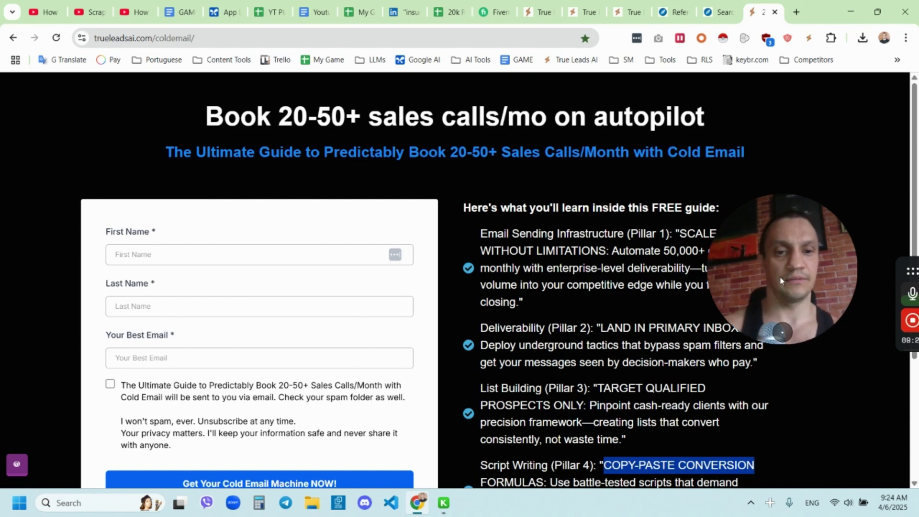
left_click_drag(792, 258, 710, 240)
scroll(318, 205, "down", 4)
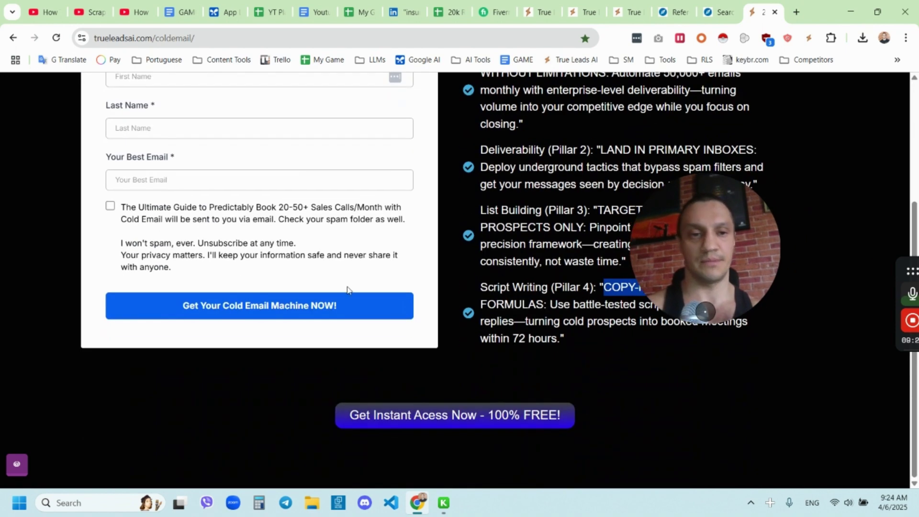
scroll(348, 290, "up", 4)
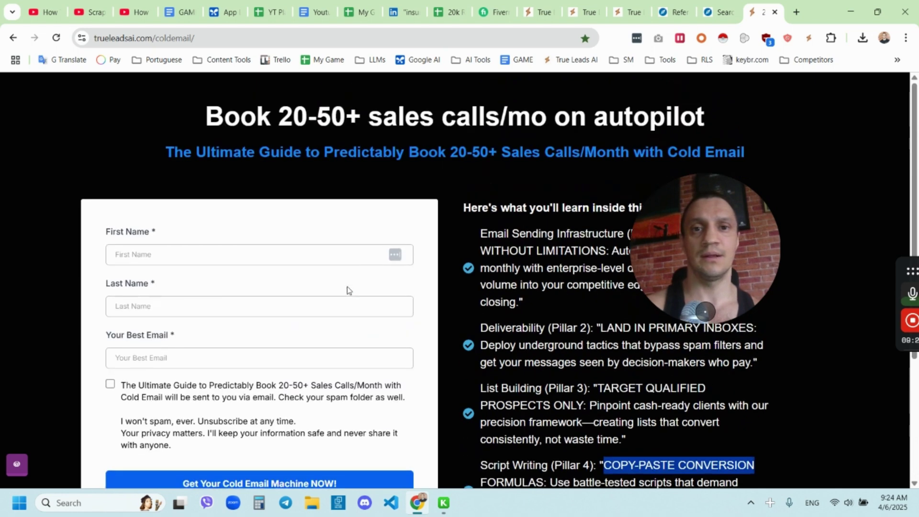